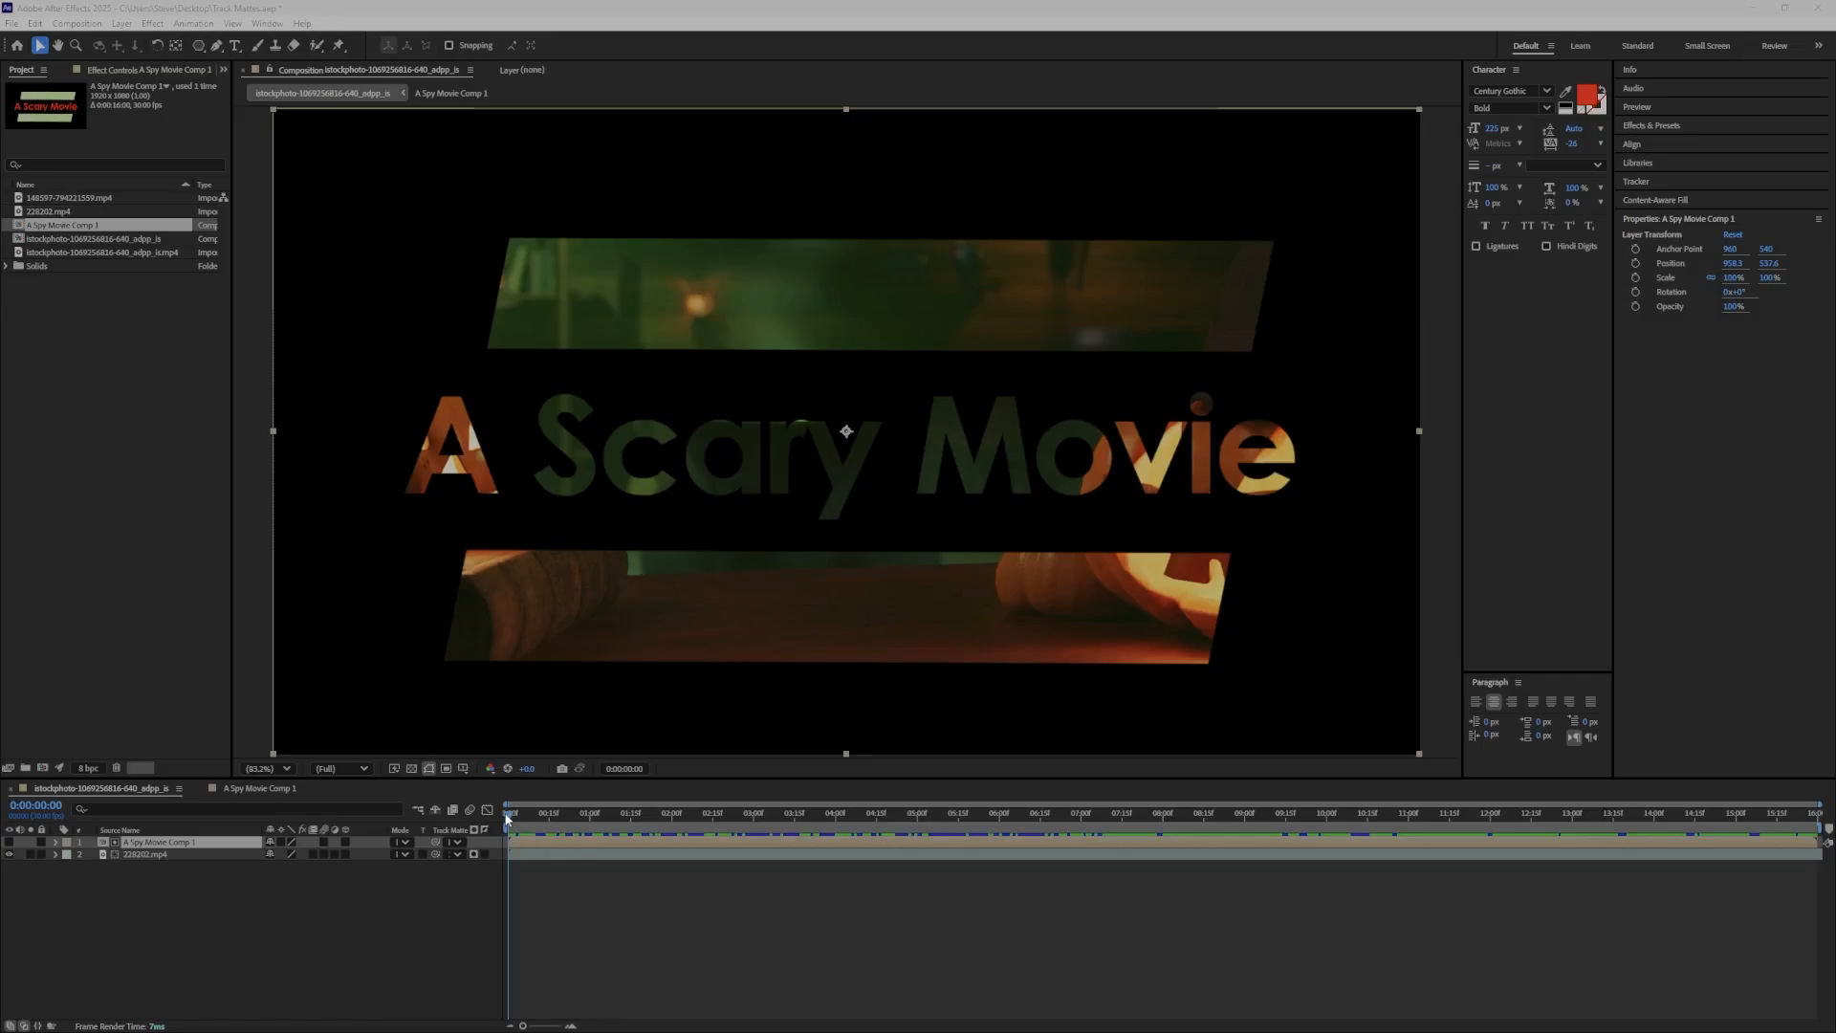
Scrub through the finished title composition and switch the layer switches and transfer controls columns off and back on
{"action": "left_click_drag", "start_coordinate": [507, 818], "coordinate": [1190, 779]}
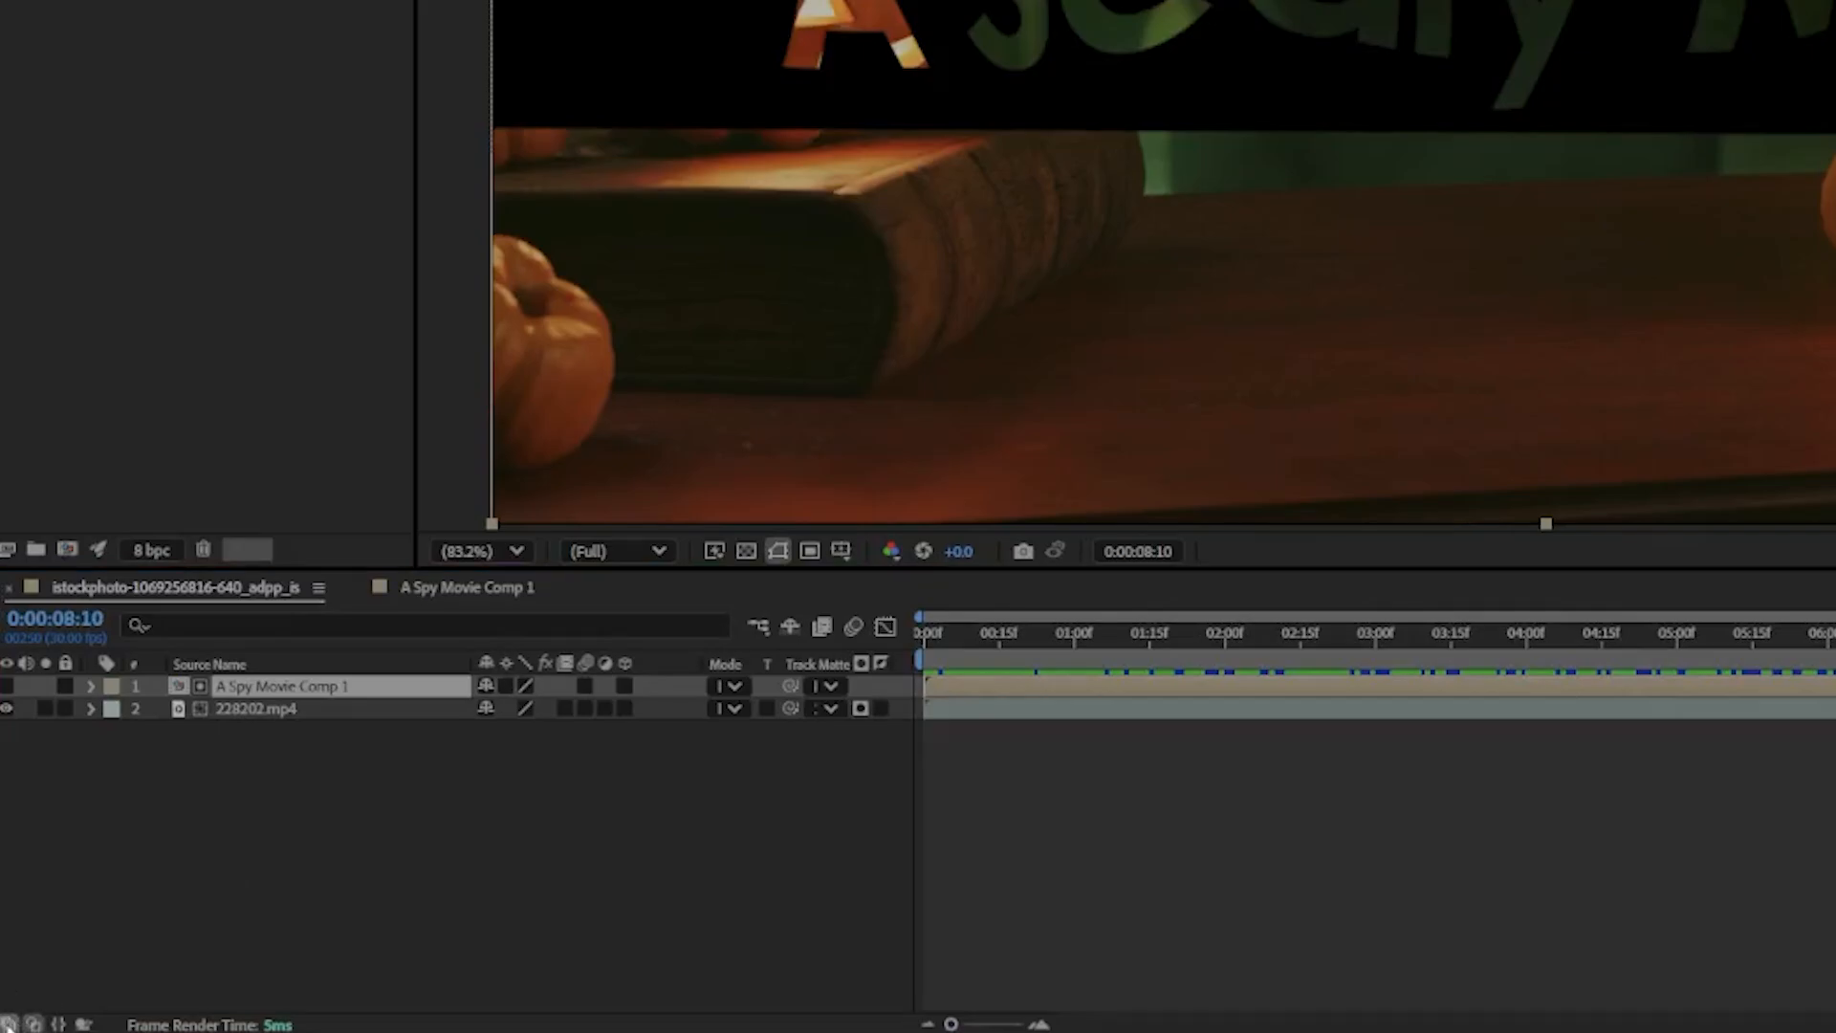
{"action": "left_click", "coordinate": [9, 1022]}
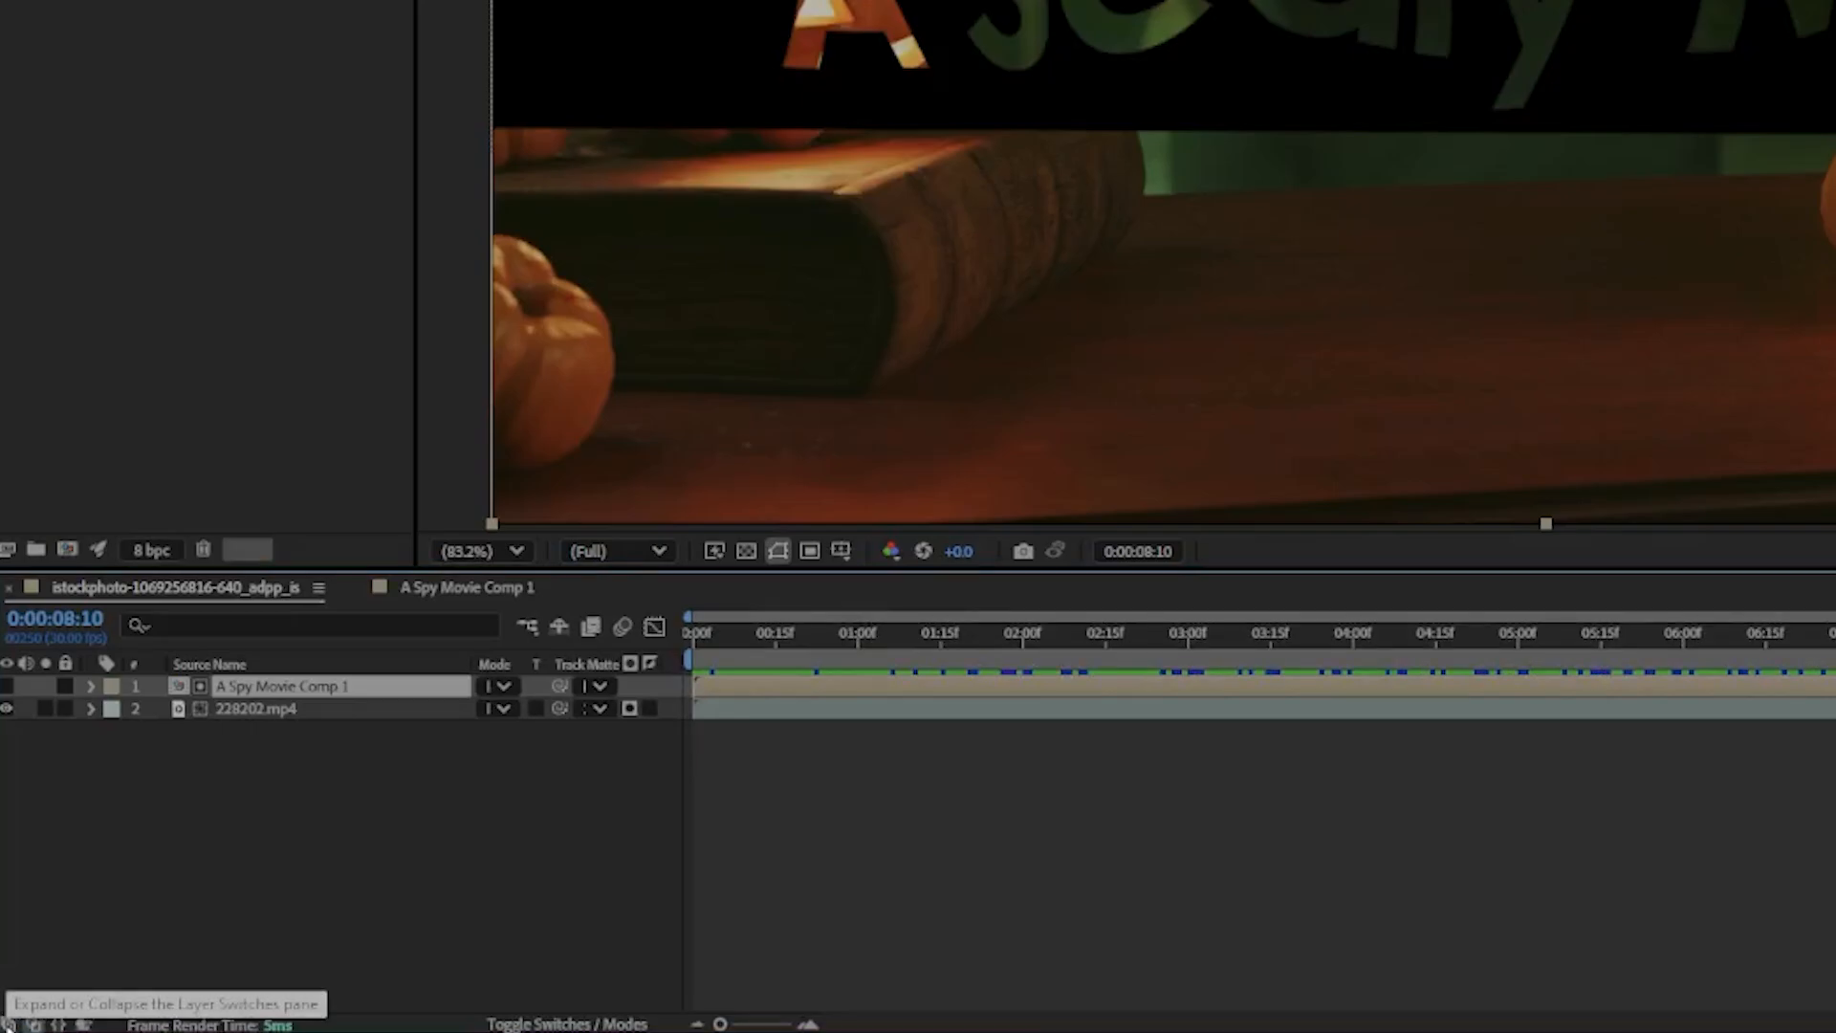
{"action": "left_click", "coordinate": [10, 1022]}
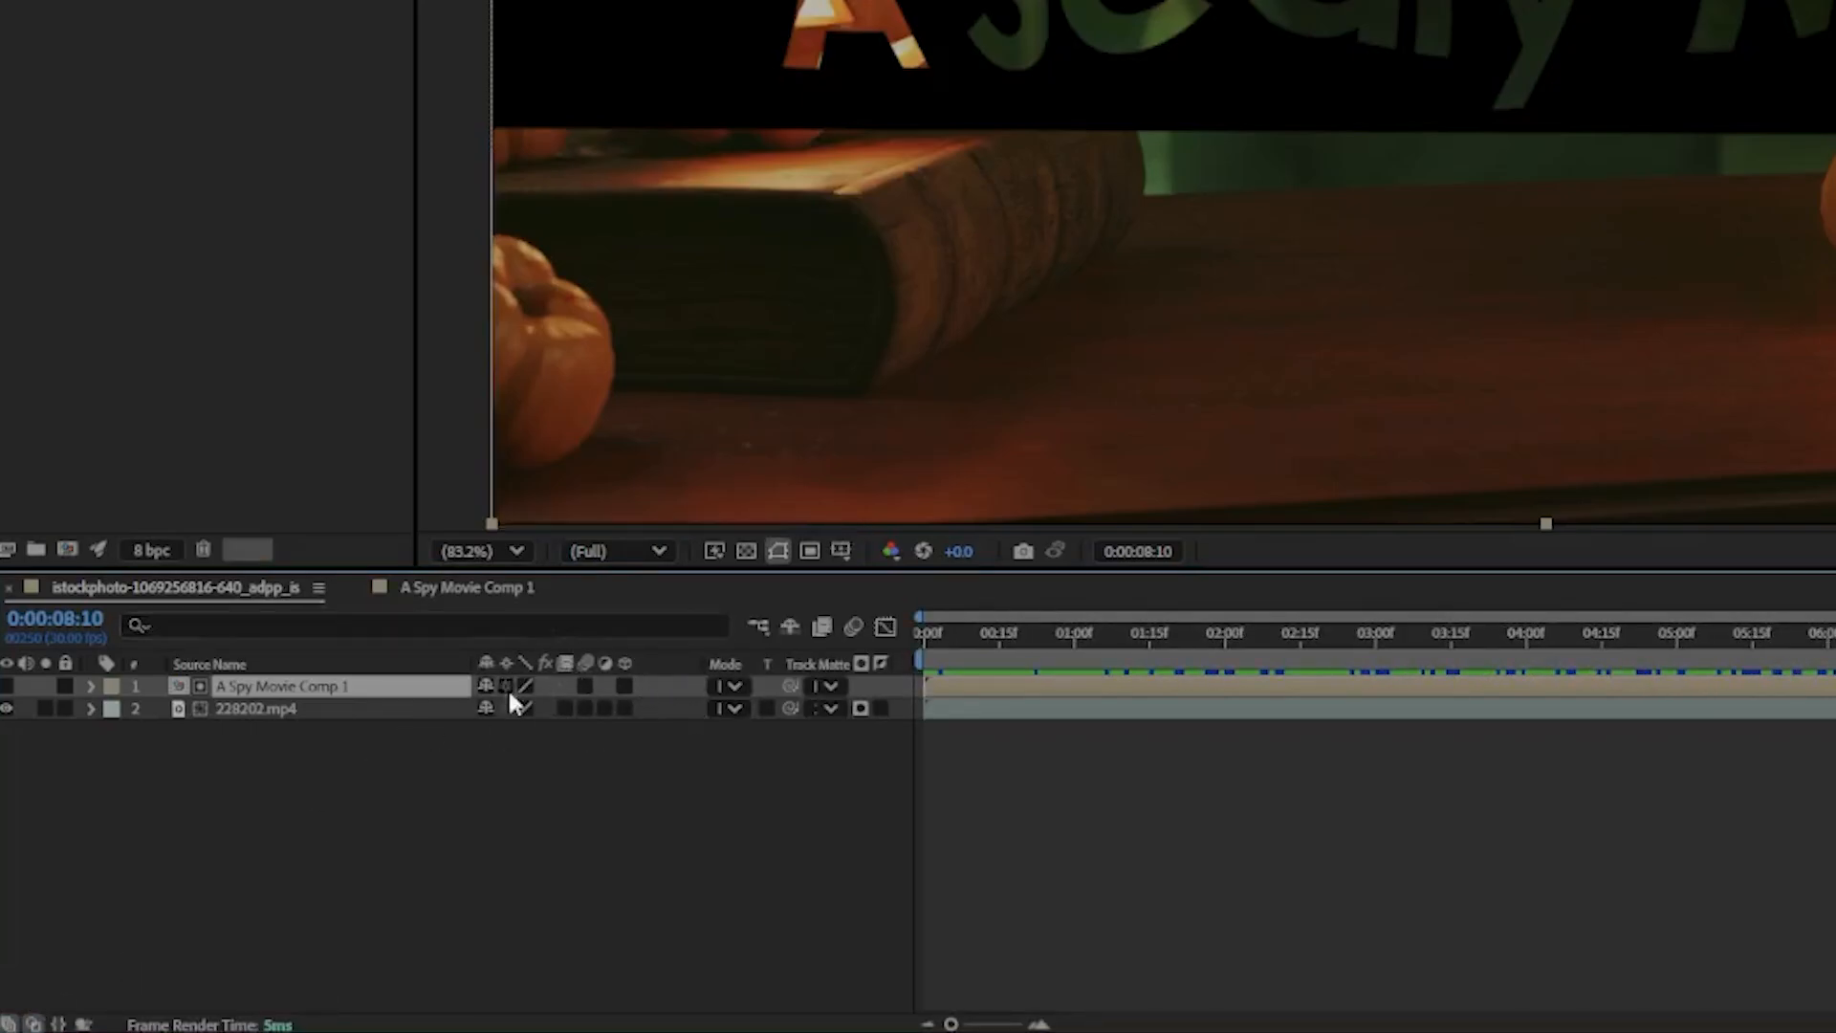
{"action": "left_click", "coordinate": [34, 1023]}
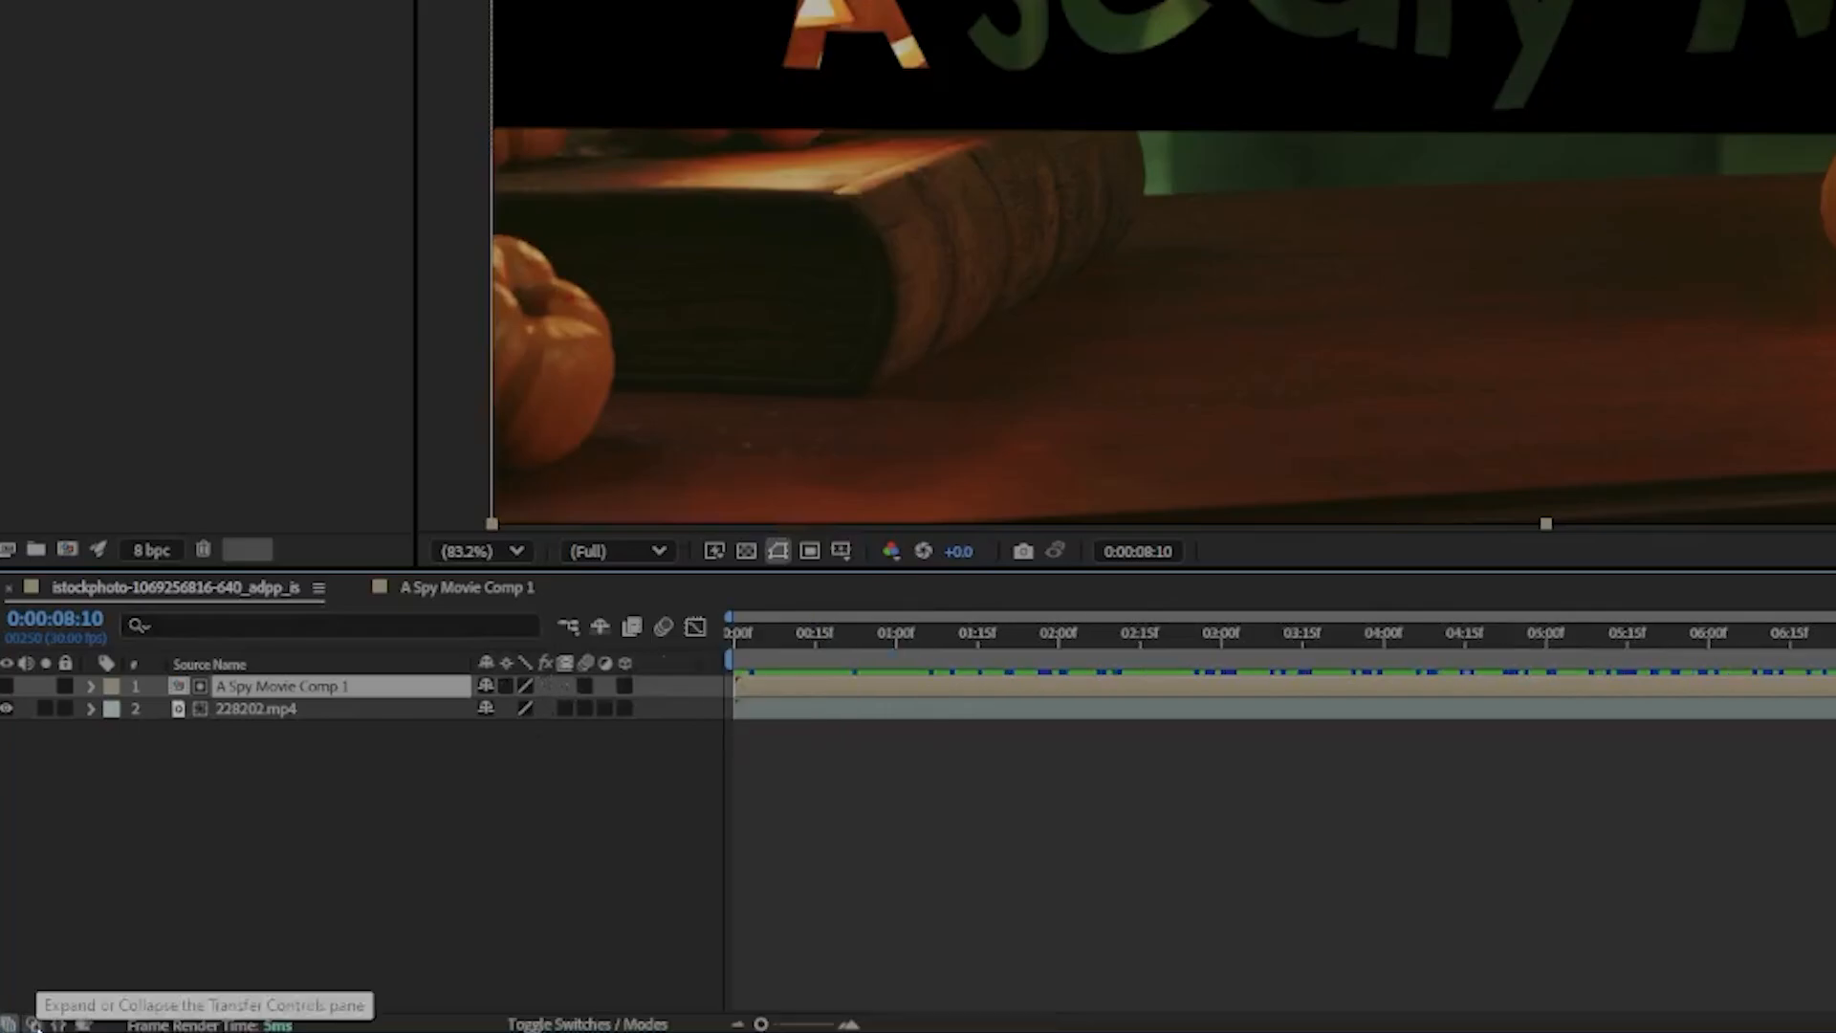
{"action": "left_click", "coordinate": [33, 1022]}
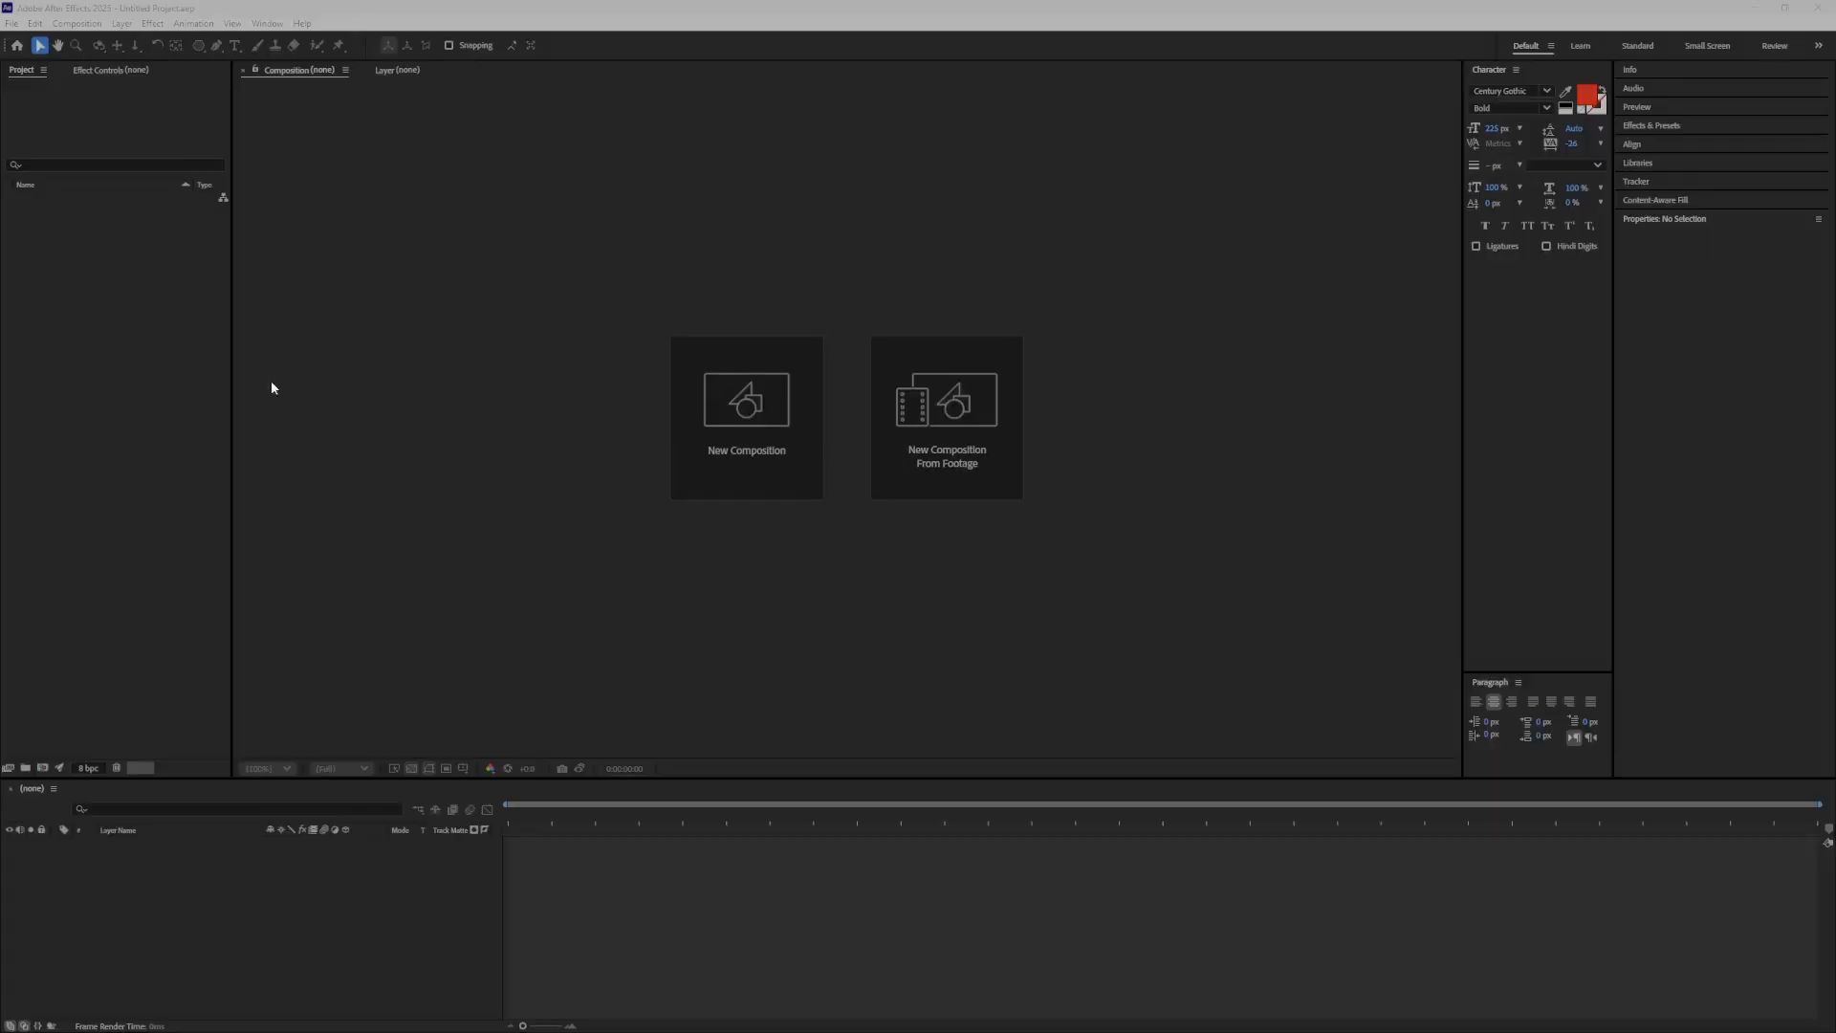
Set the Scary Movie text layer as the track matte of the 228202.mp4 video layer
{"action": "right_click", "coordinate": [67, 323]}
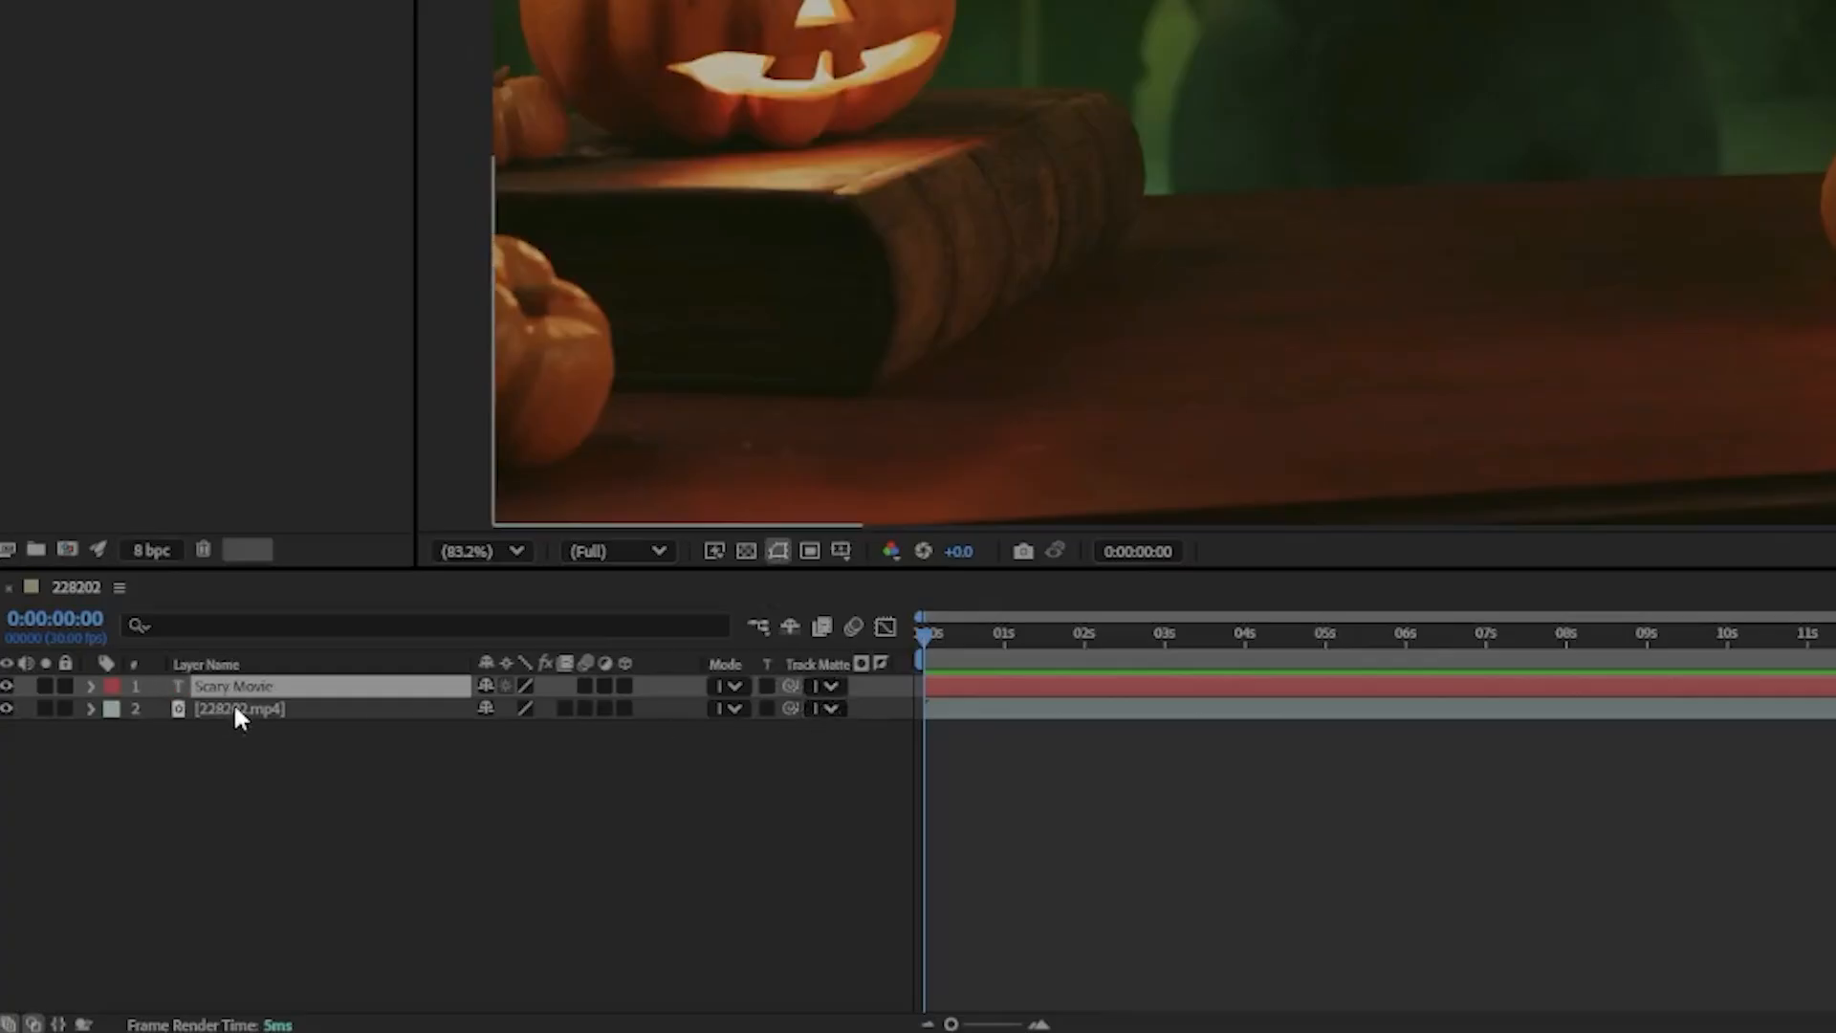
{"action": "left_click", "coordinate": [133, 854]}
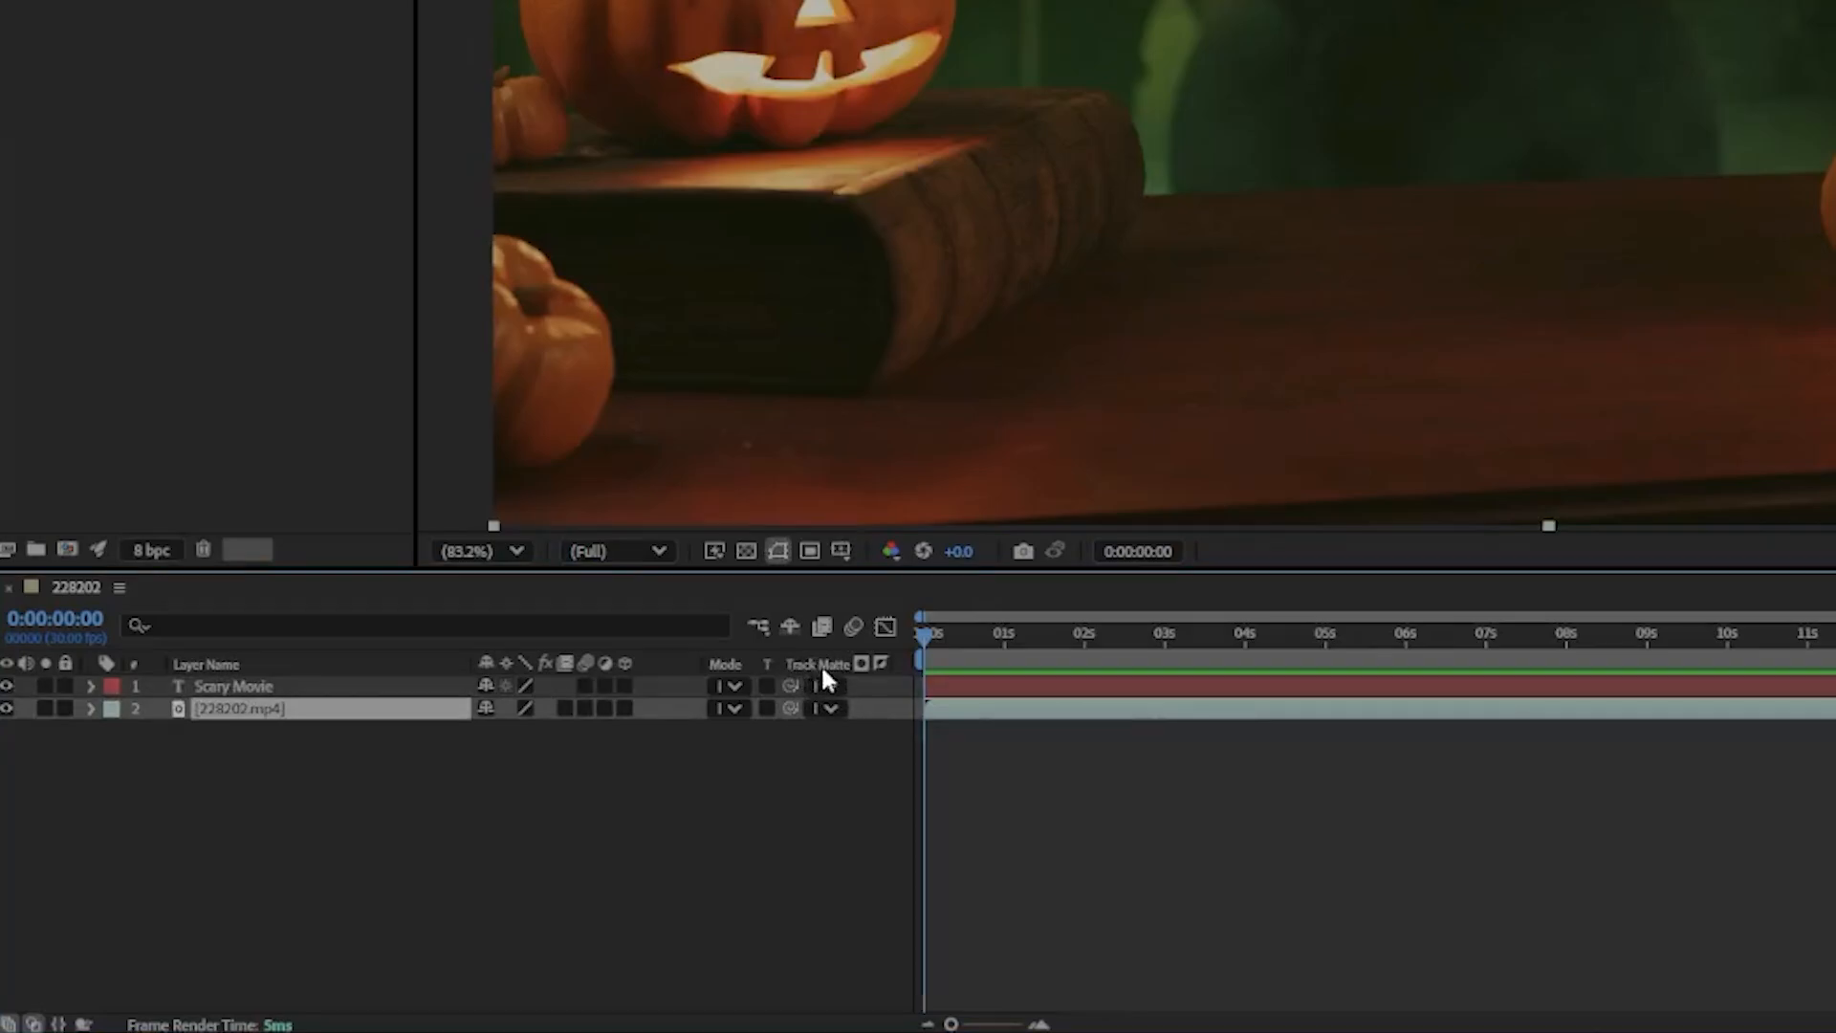
{"action": "left_click", "coordinate": [827, 708]}
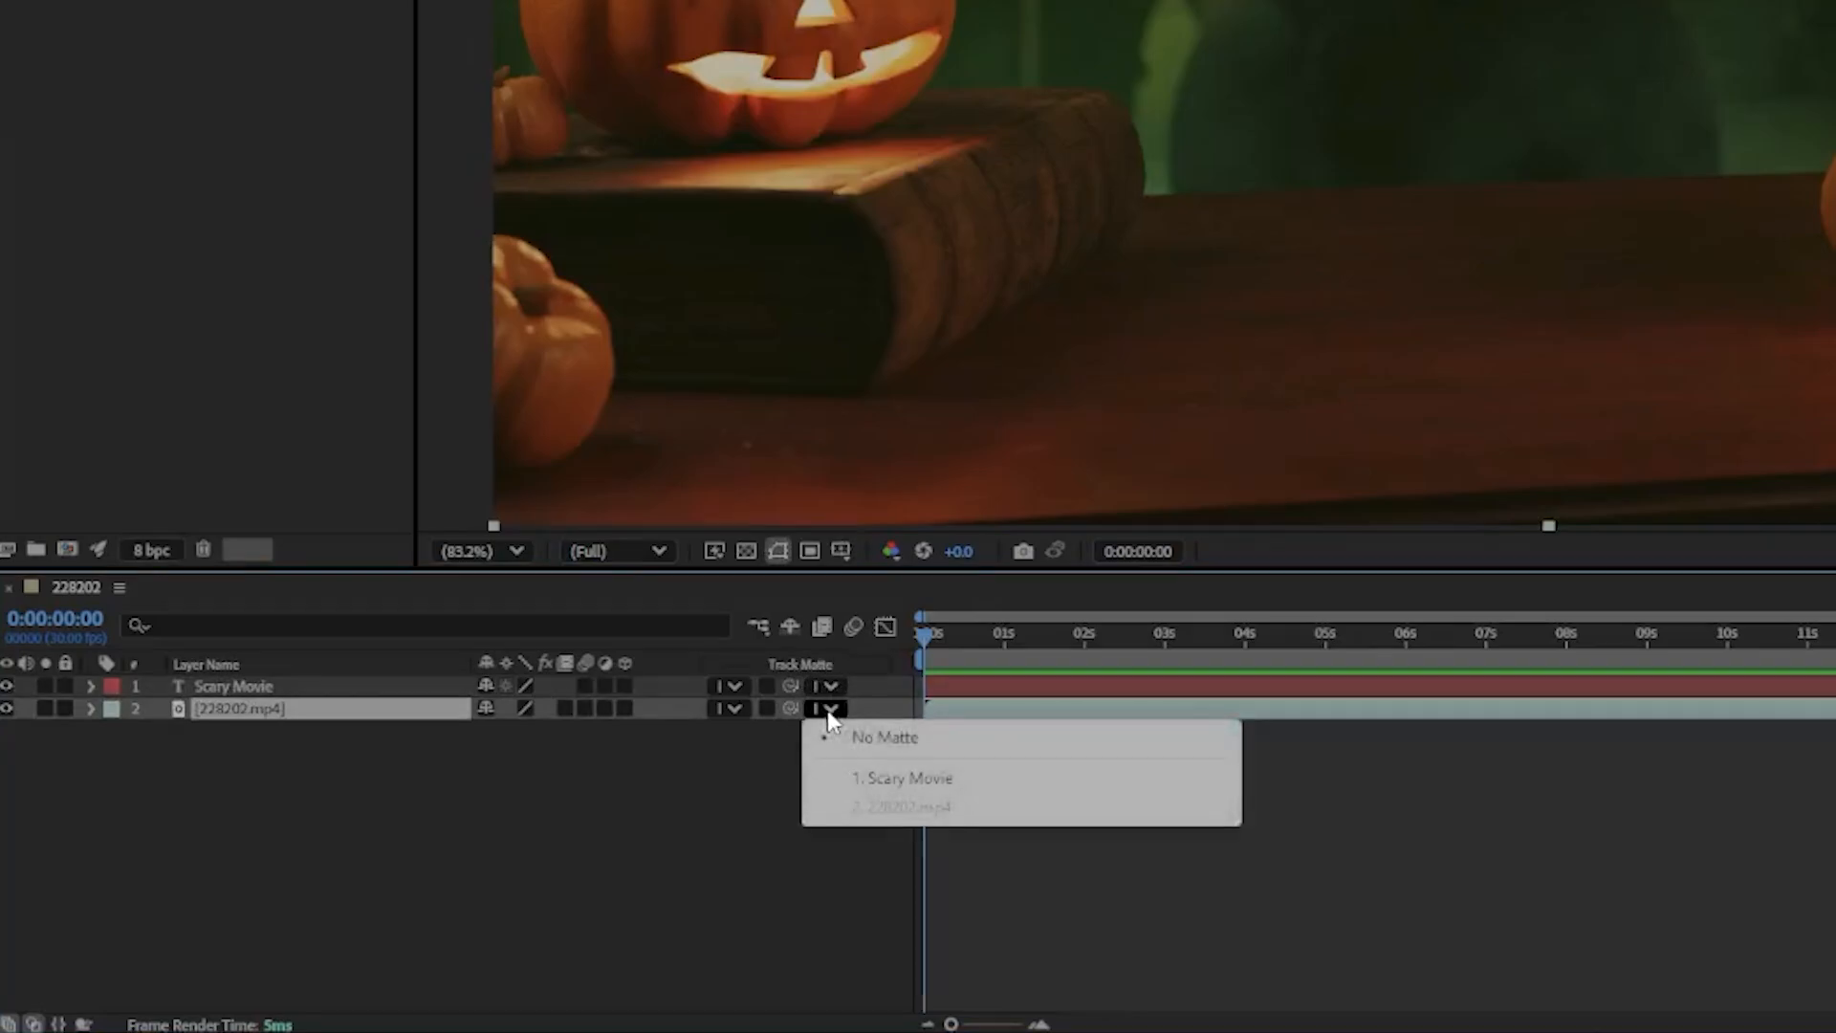
{"action": "left_click", "coordinate": [885, 776]}
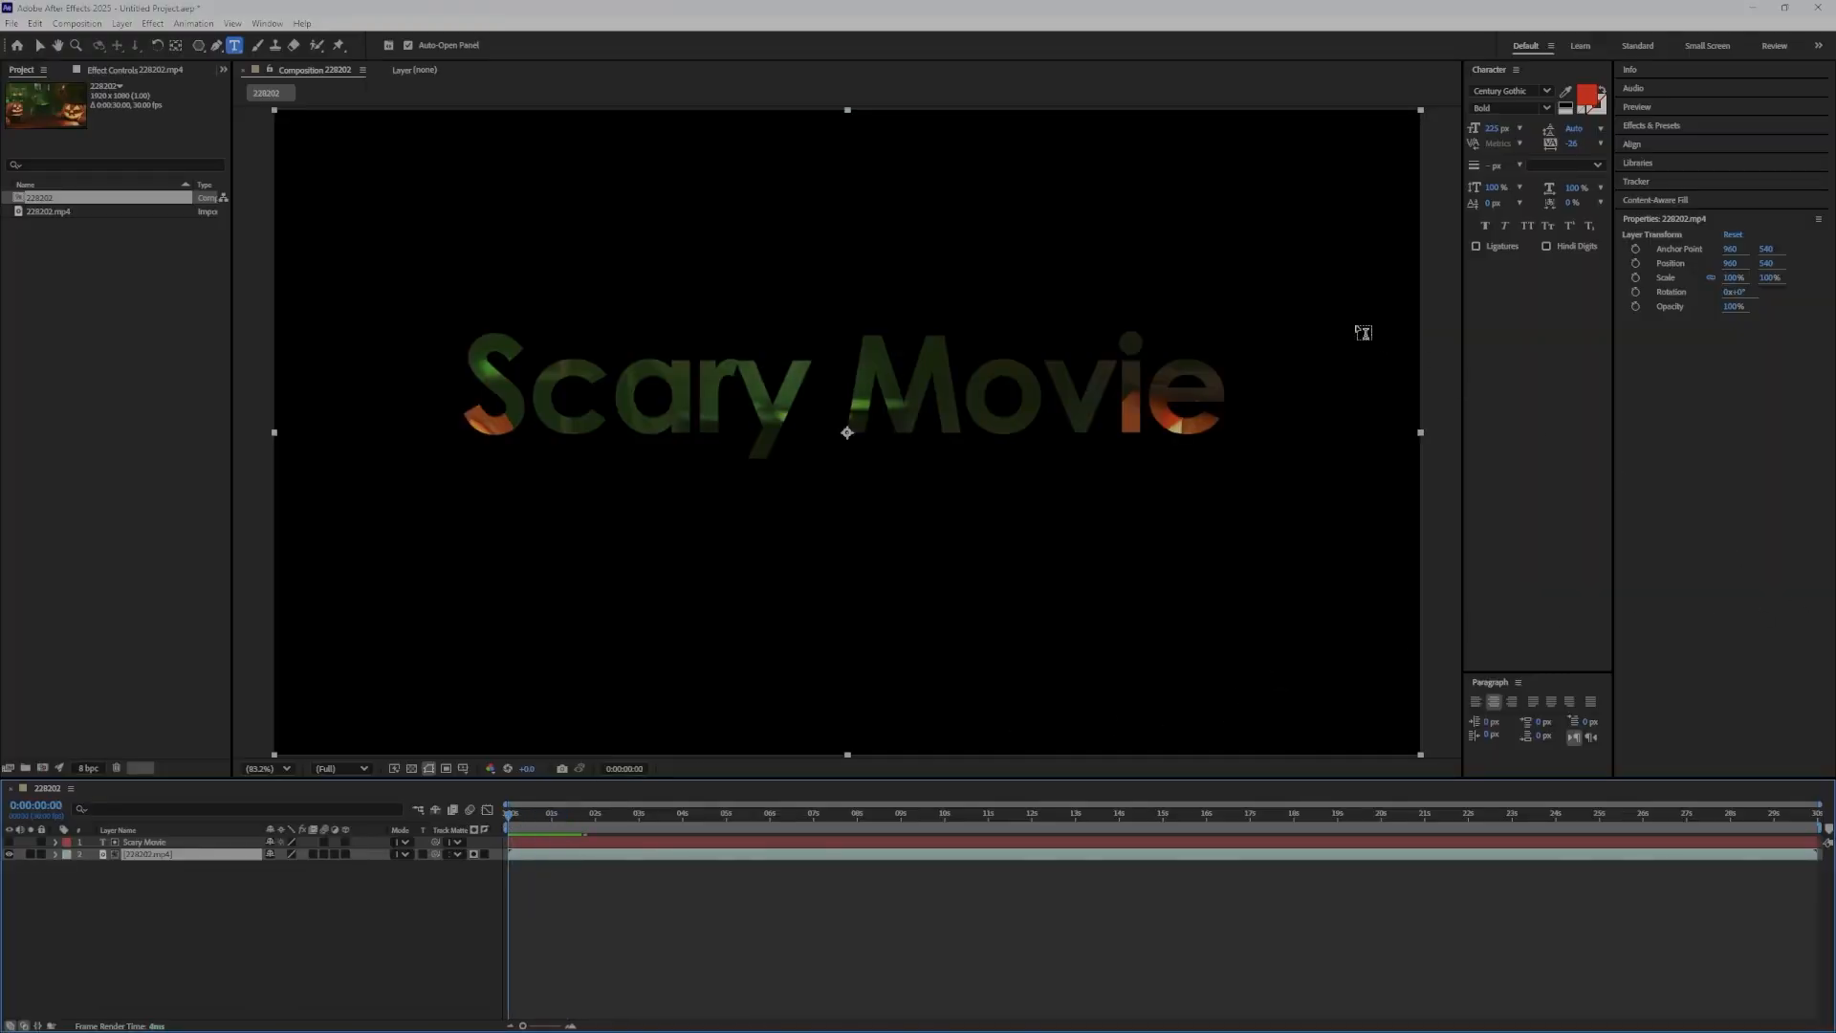
Move the Scary Movie text to about 997, 574 in the frame and toggle the video layer's matte inversion on and off
{"action": "key", "text": "v"}
{"action": "left_click_drag", "start_coordinate": [683, 390], "coordinate": [729, 431]}
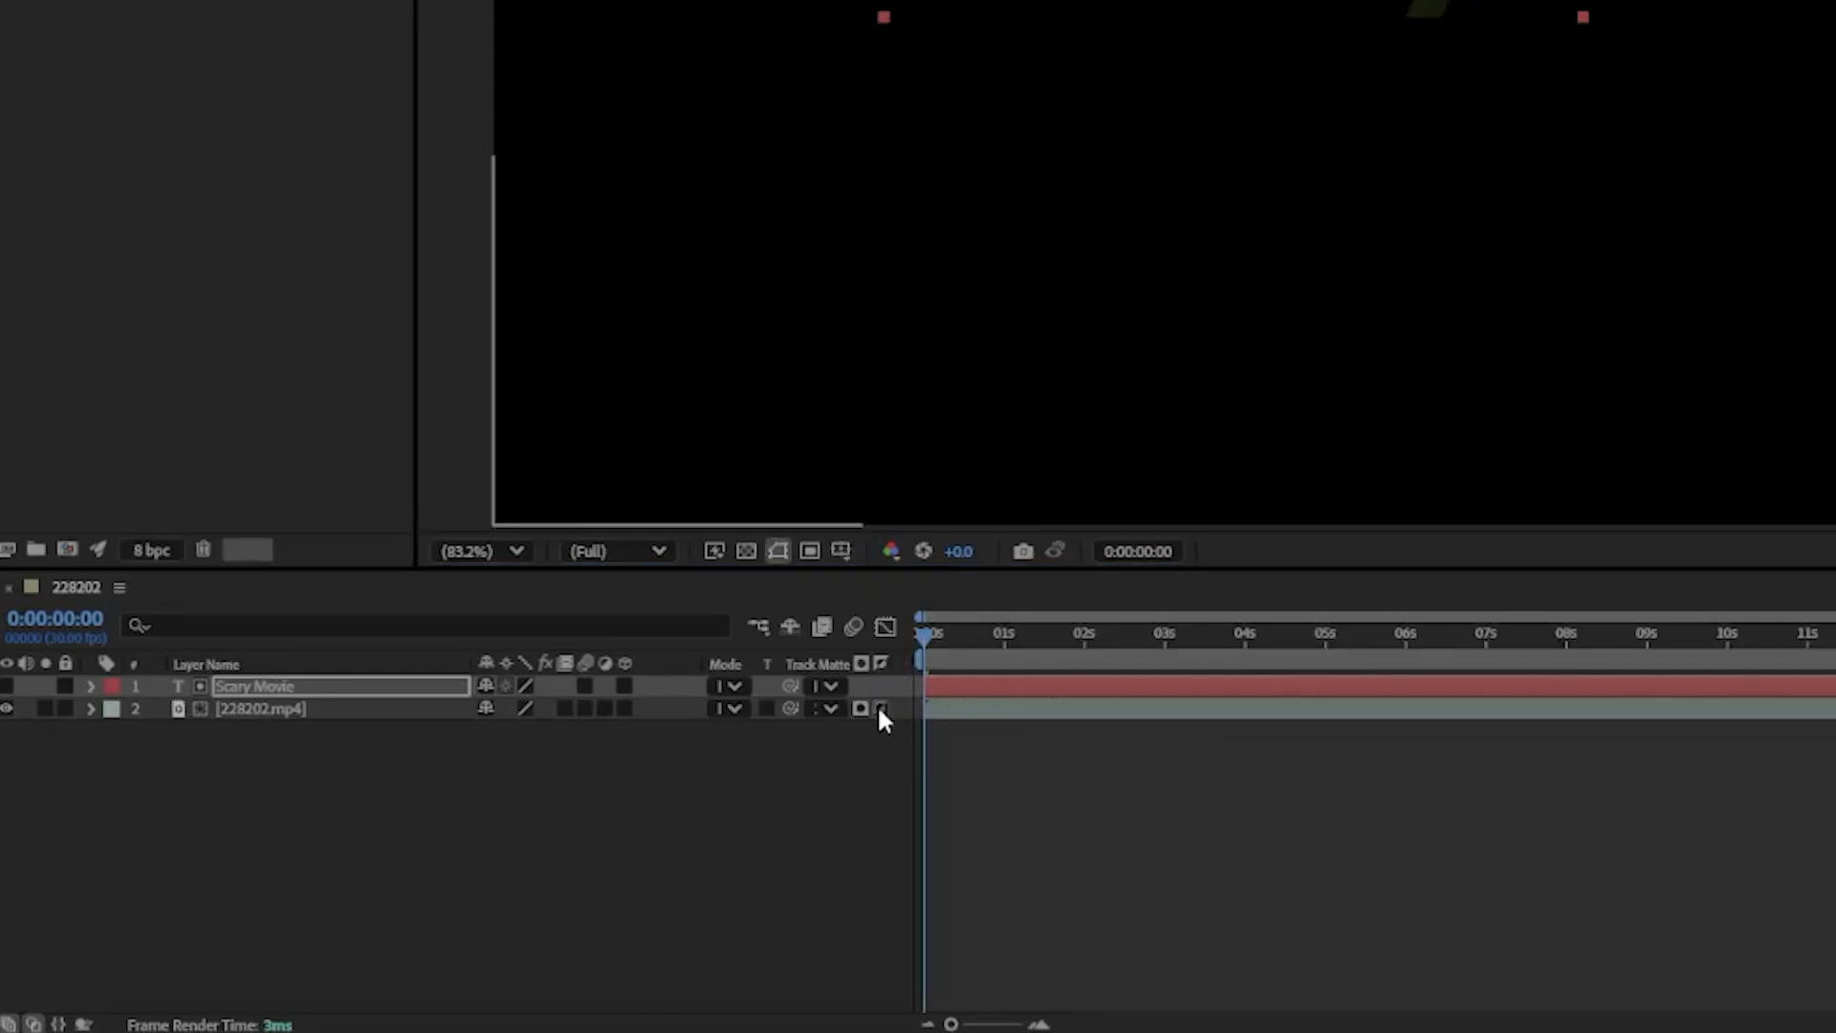
{"action": "left_click", "coordinate": [880, 710]}
{"action": "left_click", "coordinate": [880, 709]}
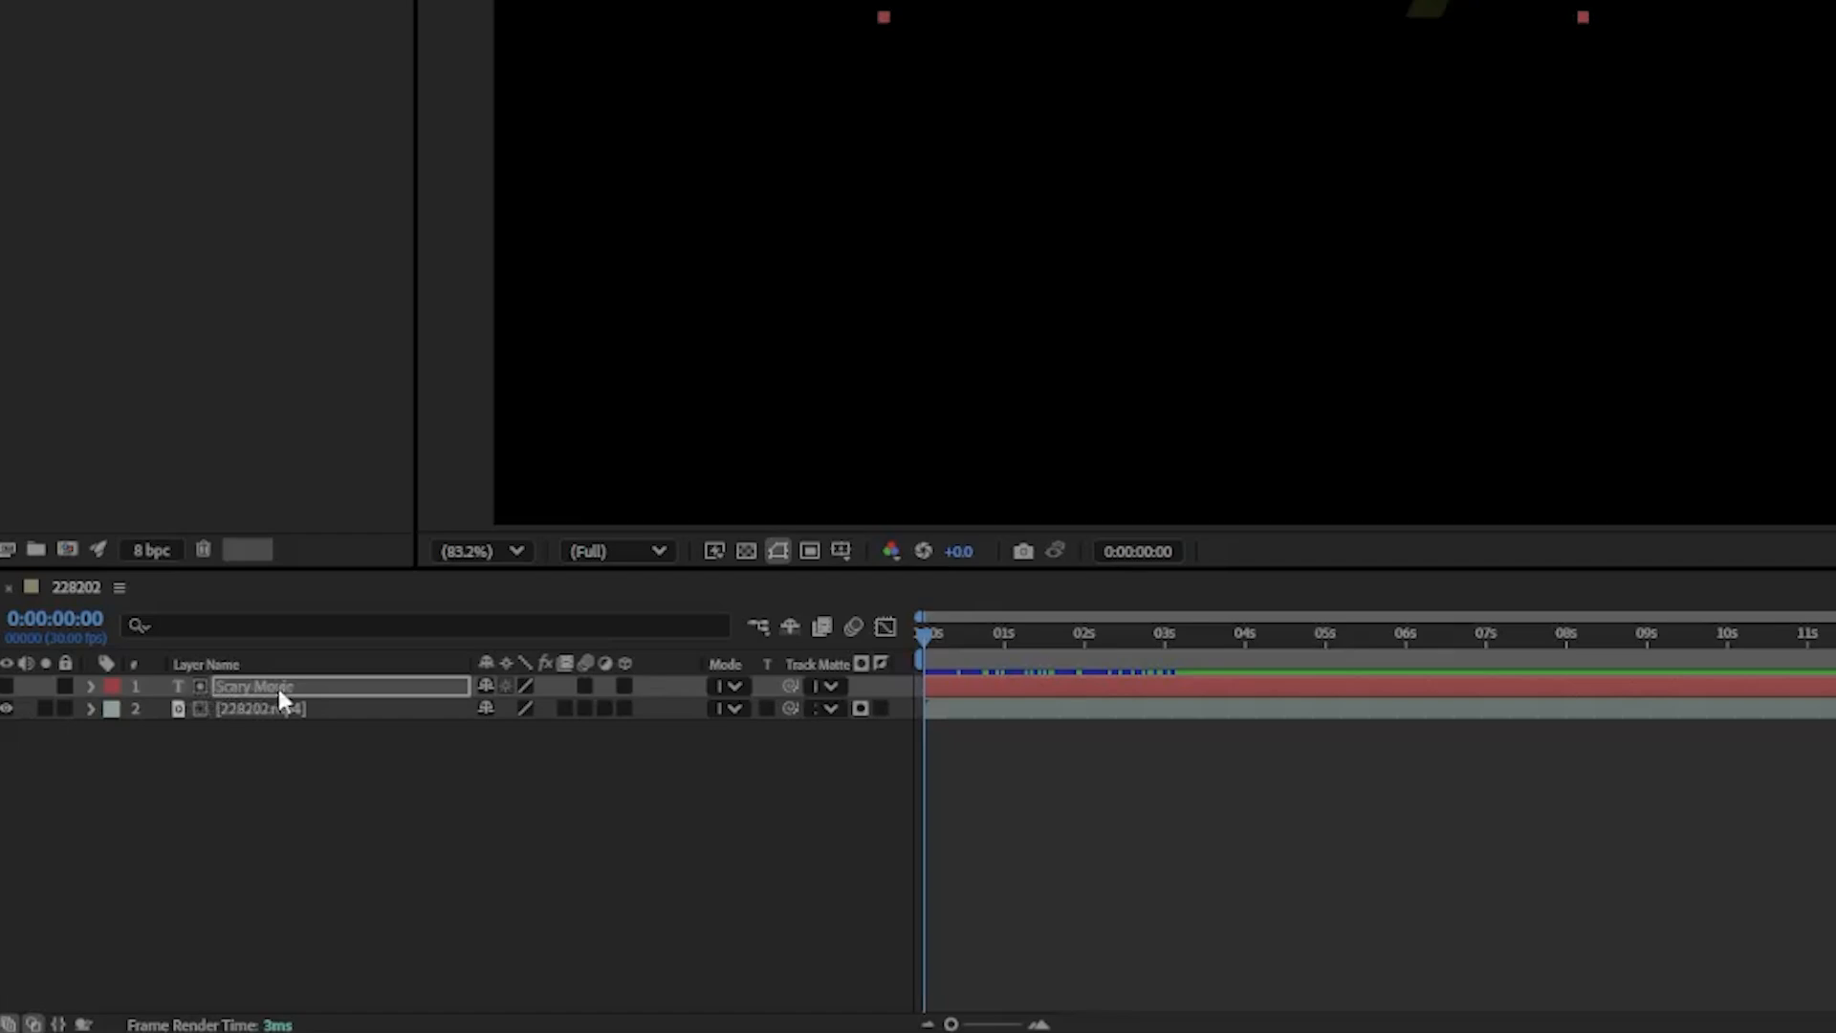
Find the Turbulent Displace effect, make the Scary Movie text layer visible and apply the effect to it
{"action": "left_click", "coordinate": [193, 708]}
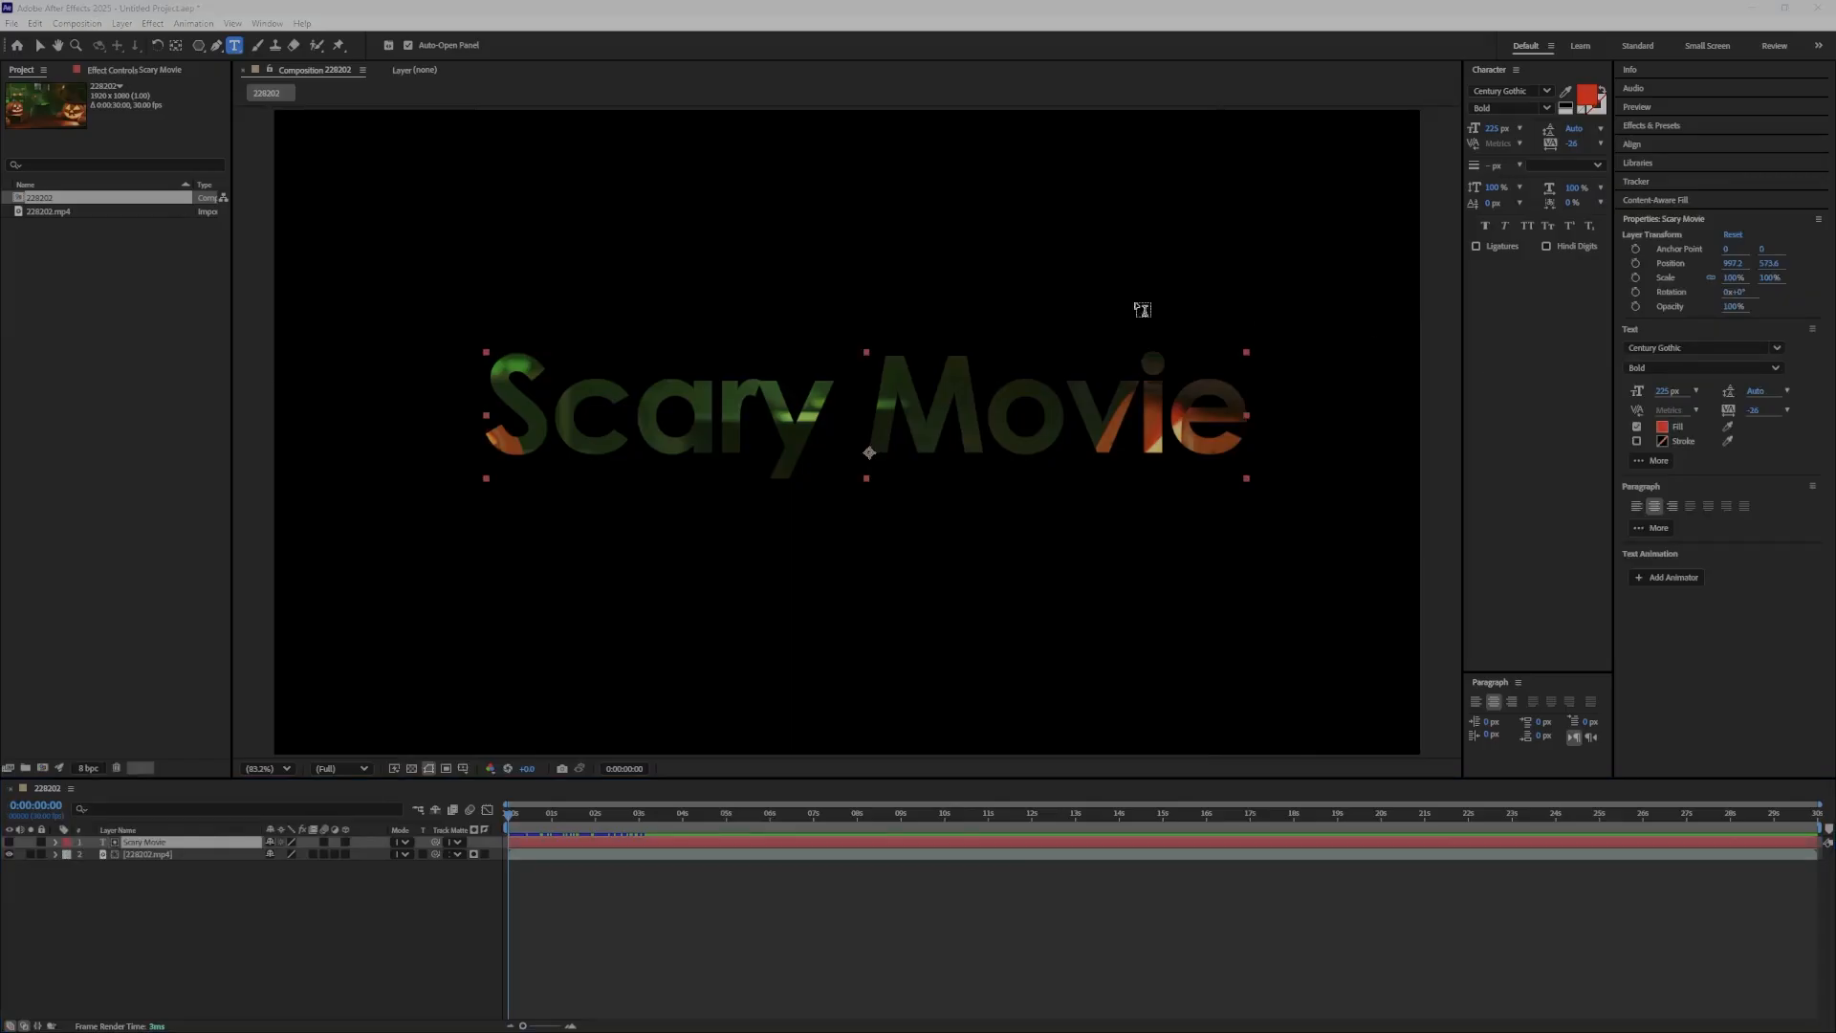
{"action": "left_click", "coordinate": [1642, 127]}
{"action": "left_click", "coordinate": [1681, 144]}
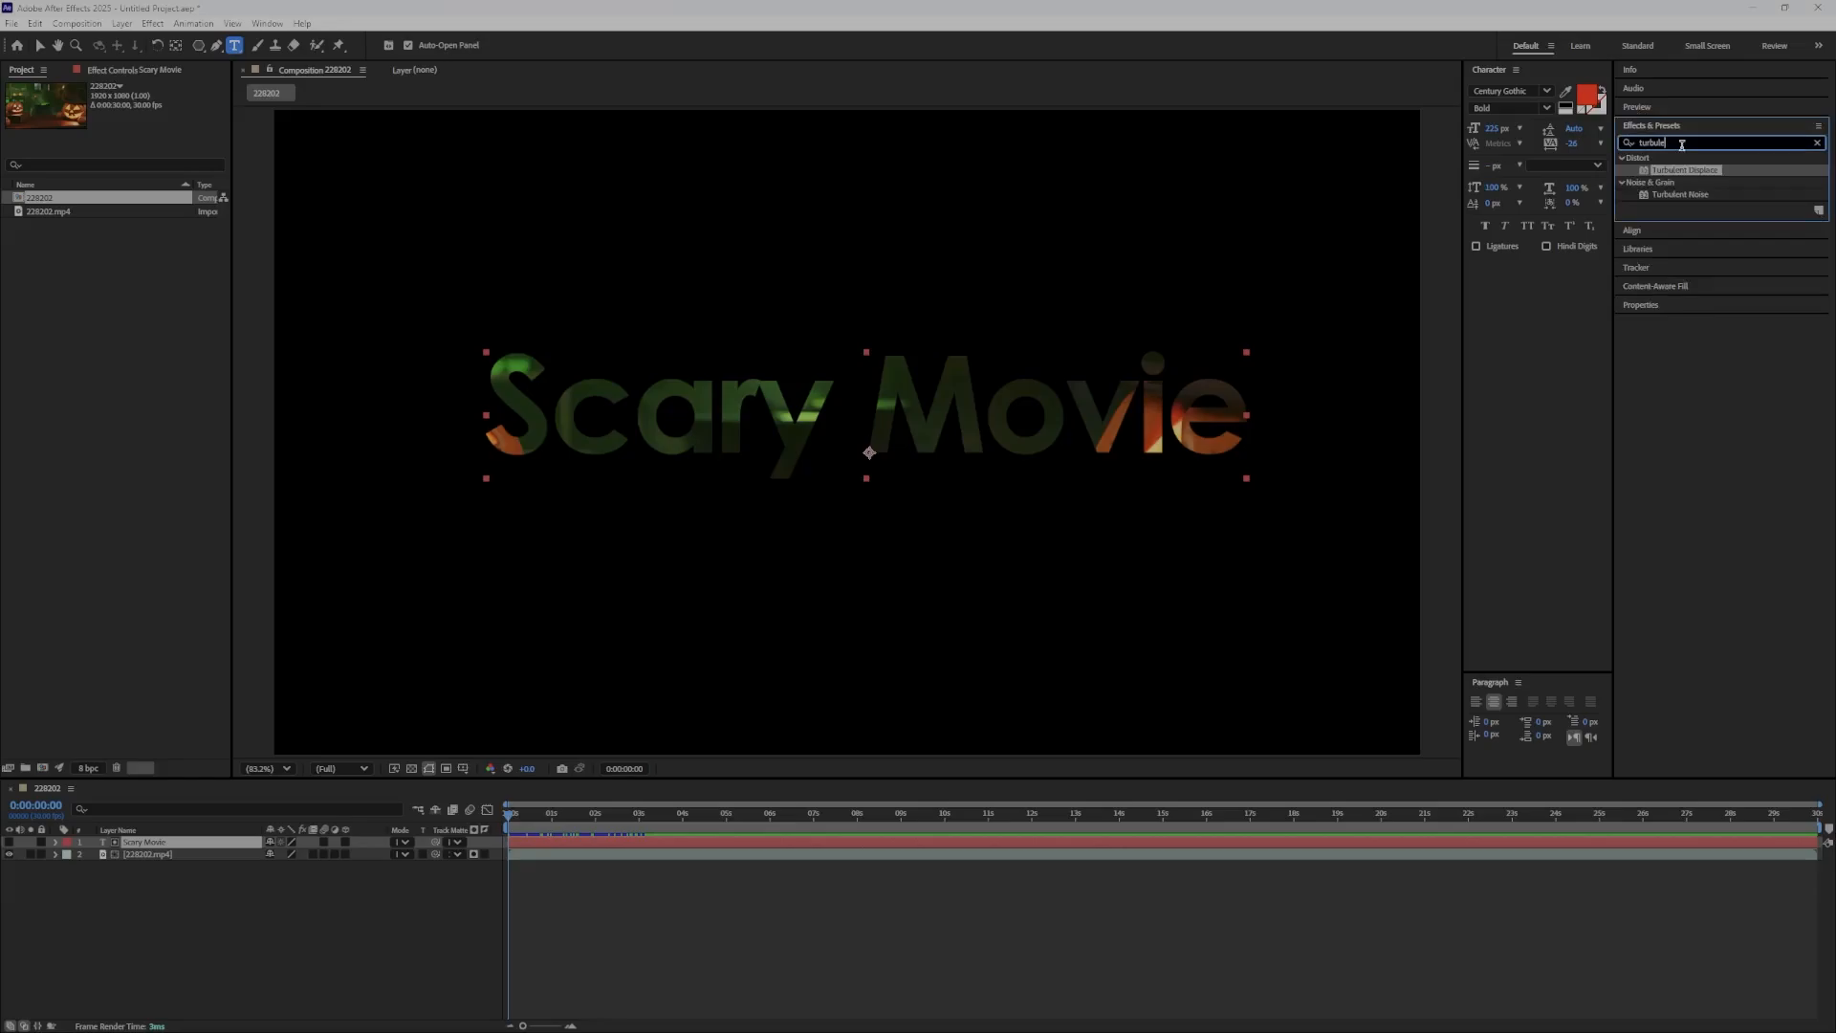
{"action": "double_click", "coordinate": [1680, 142]}
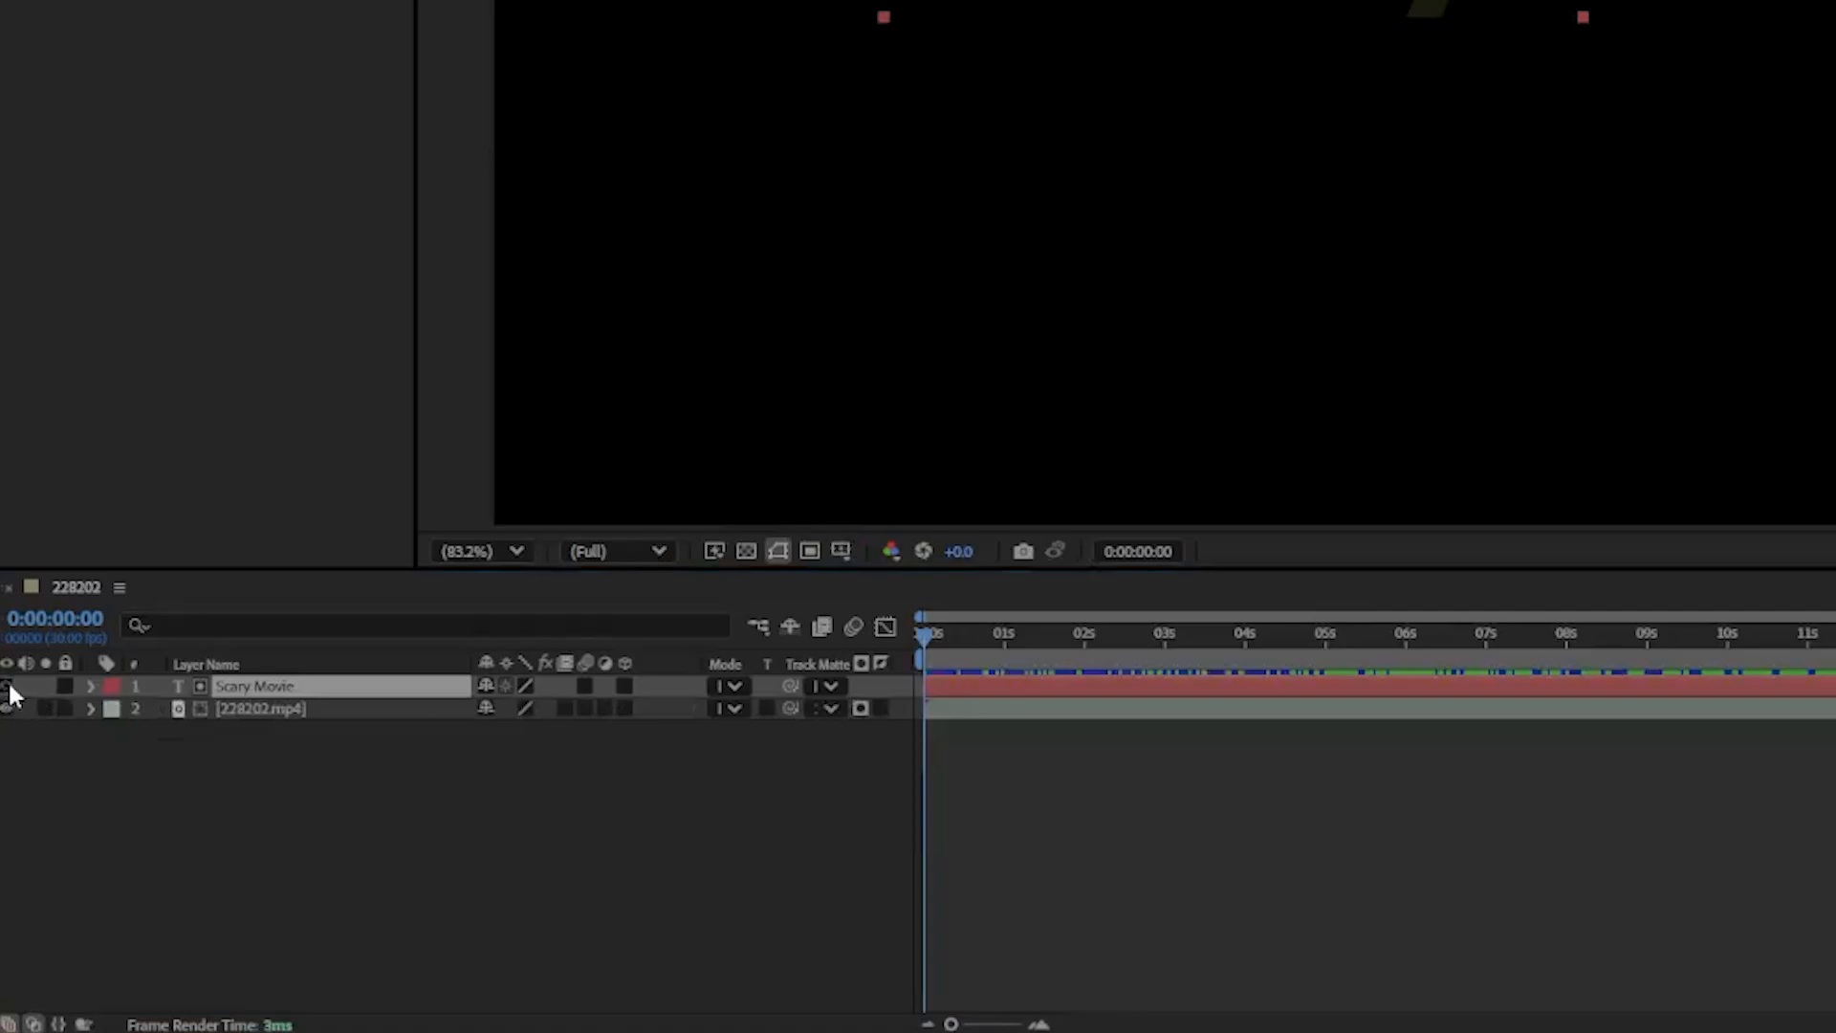
{"action": "left_click", "coordinate": [7, 687]}
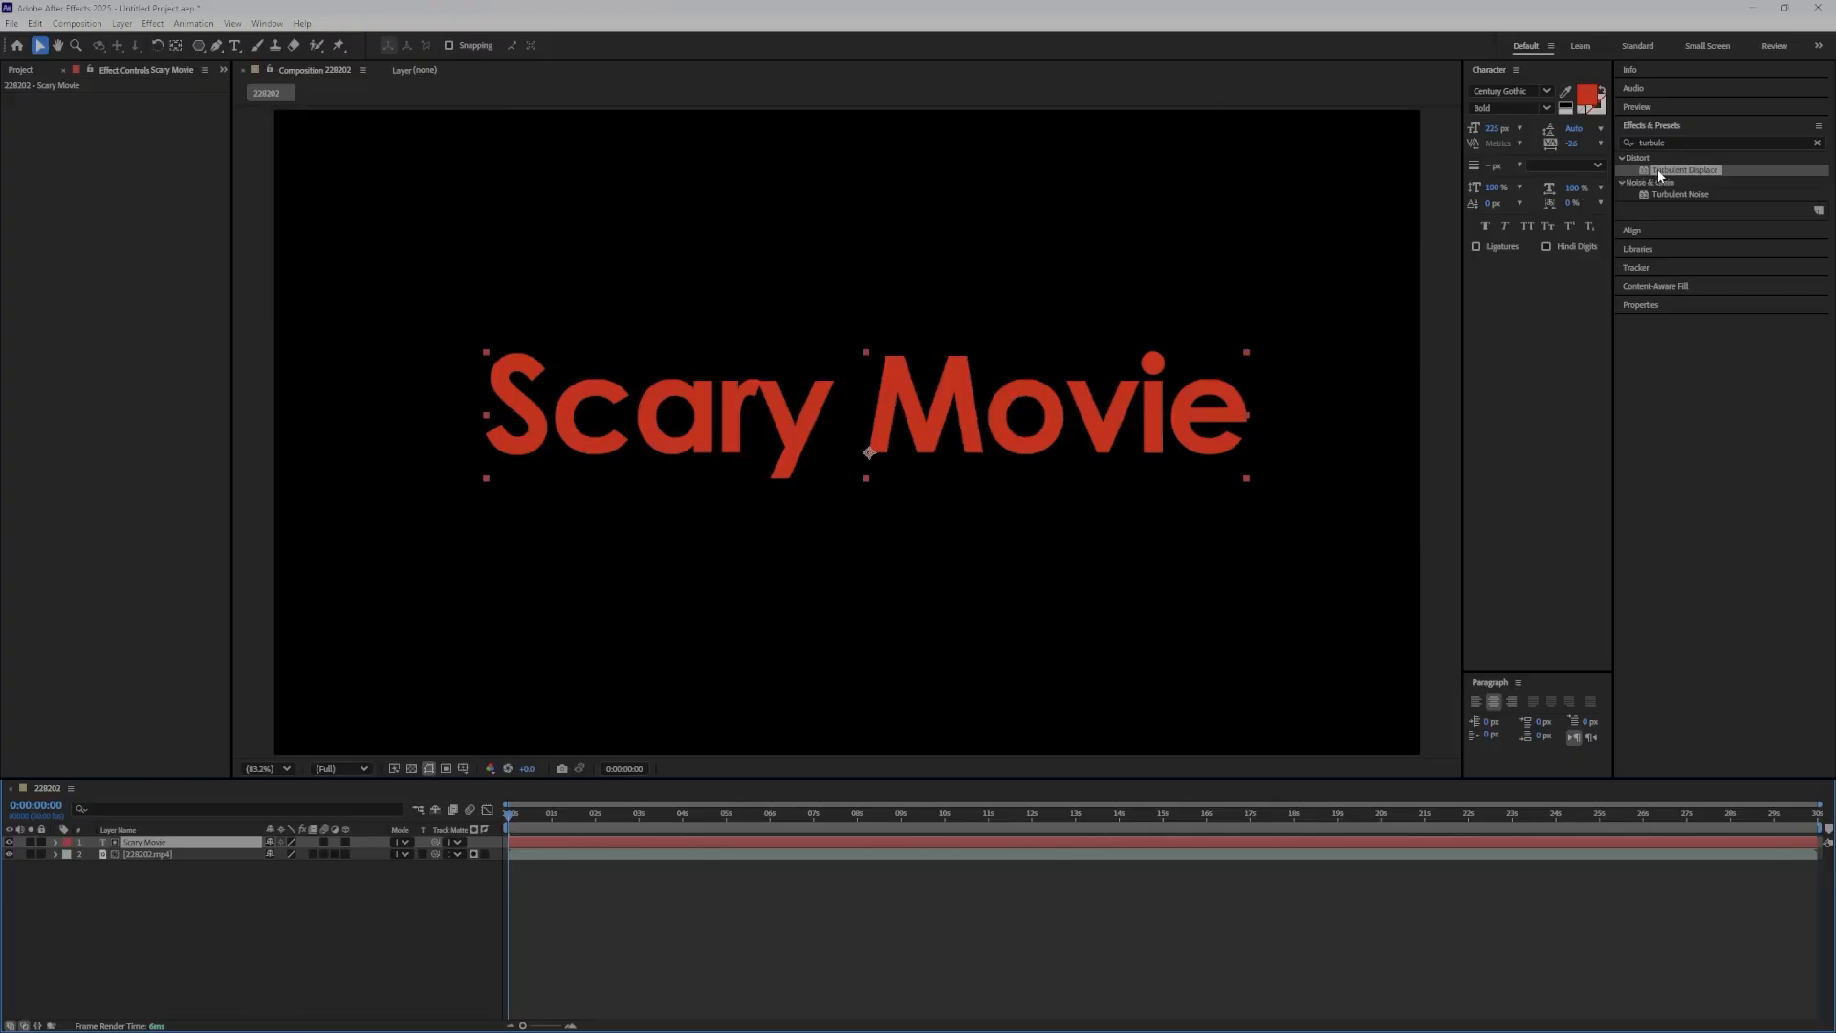
{"action": "left_click_drag", "start_coordinate": [1683, 169], "coordinate": [1012, 409]}
Expand the text layer's Turbulent Displace properties and set the effect's Amount to 0
{"action": "left_click", "coordinate": [55, 842]}
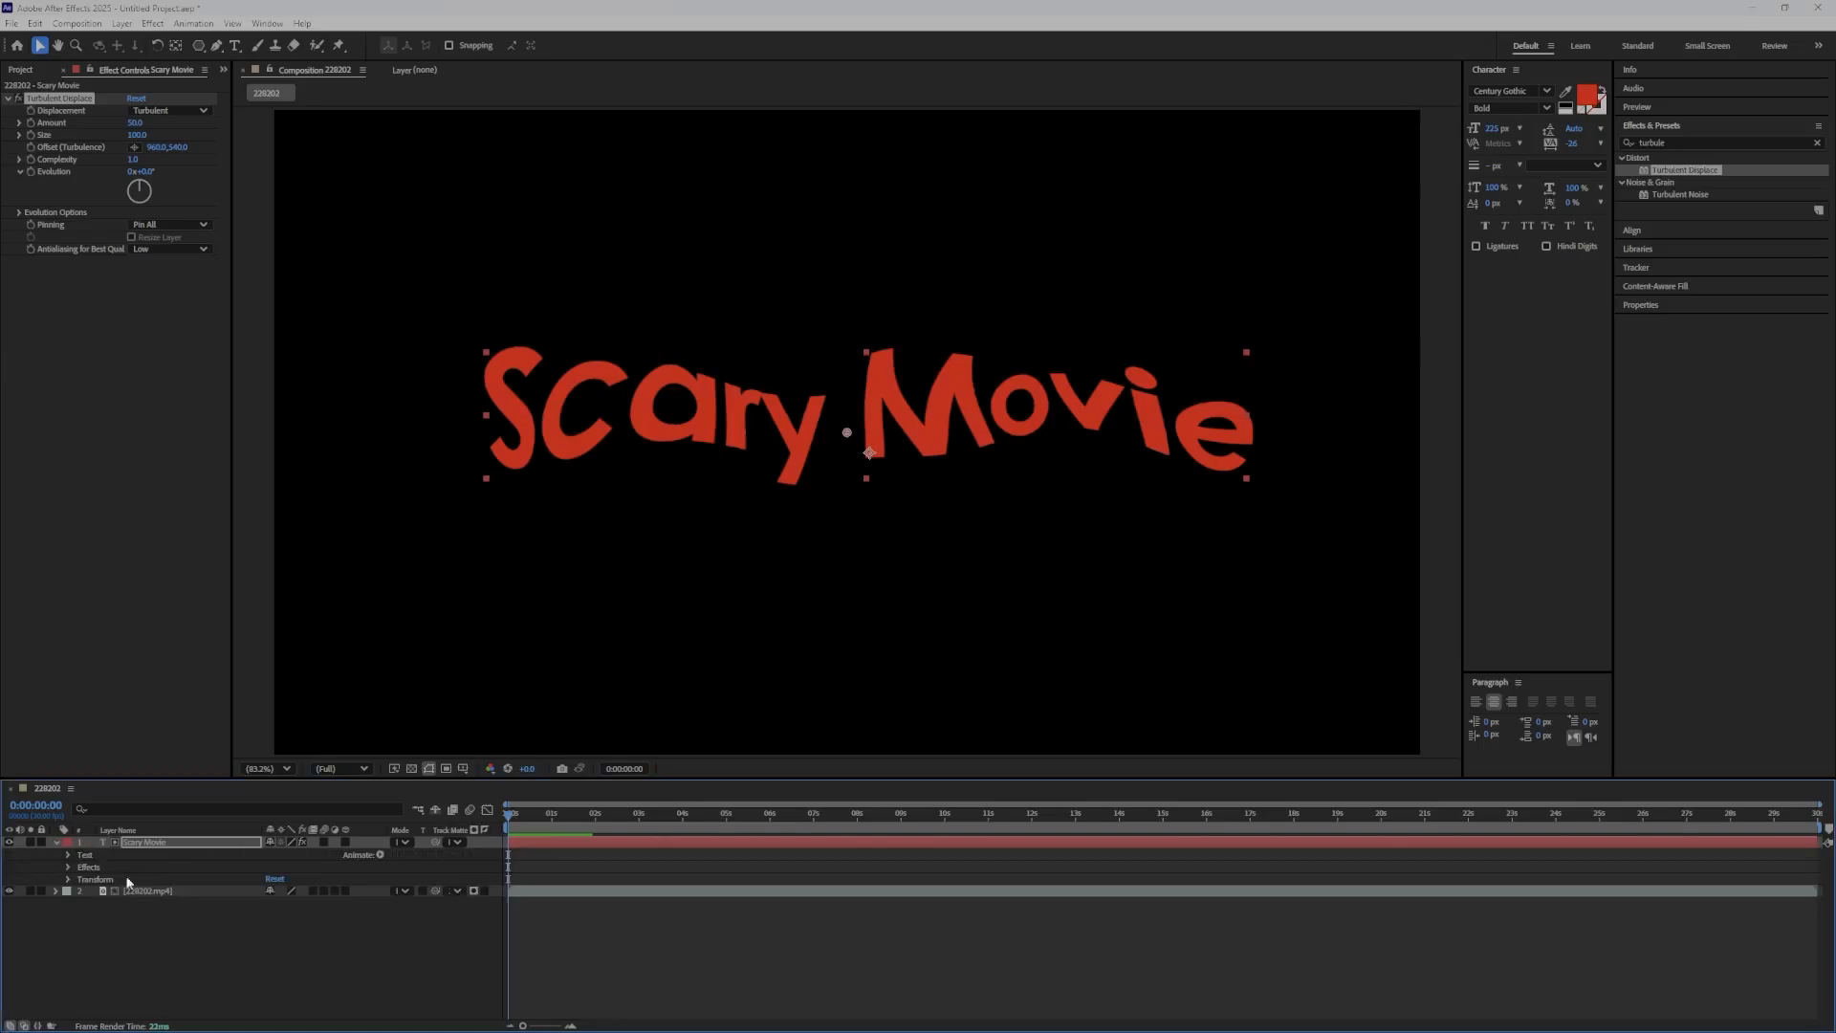
{"action": "left_click", "coordinate": [67, 866]}
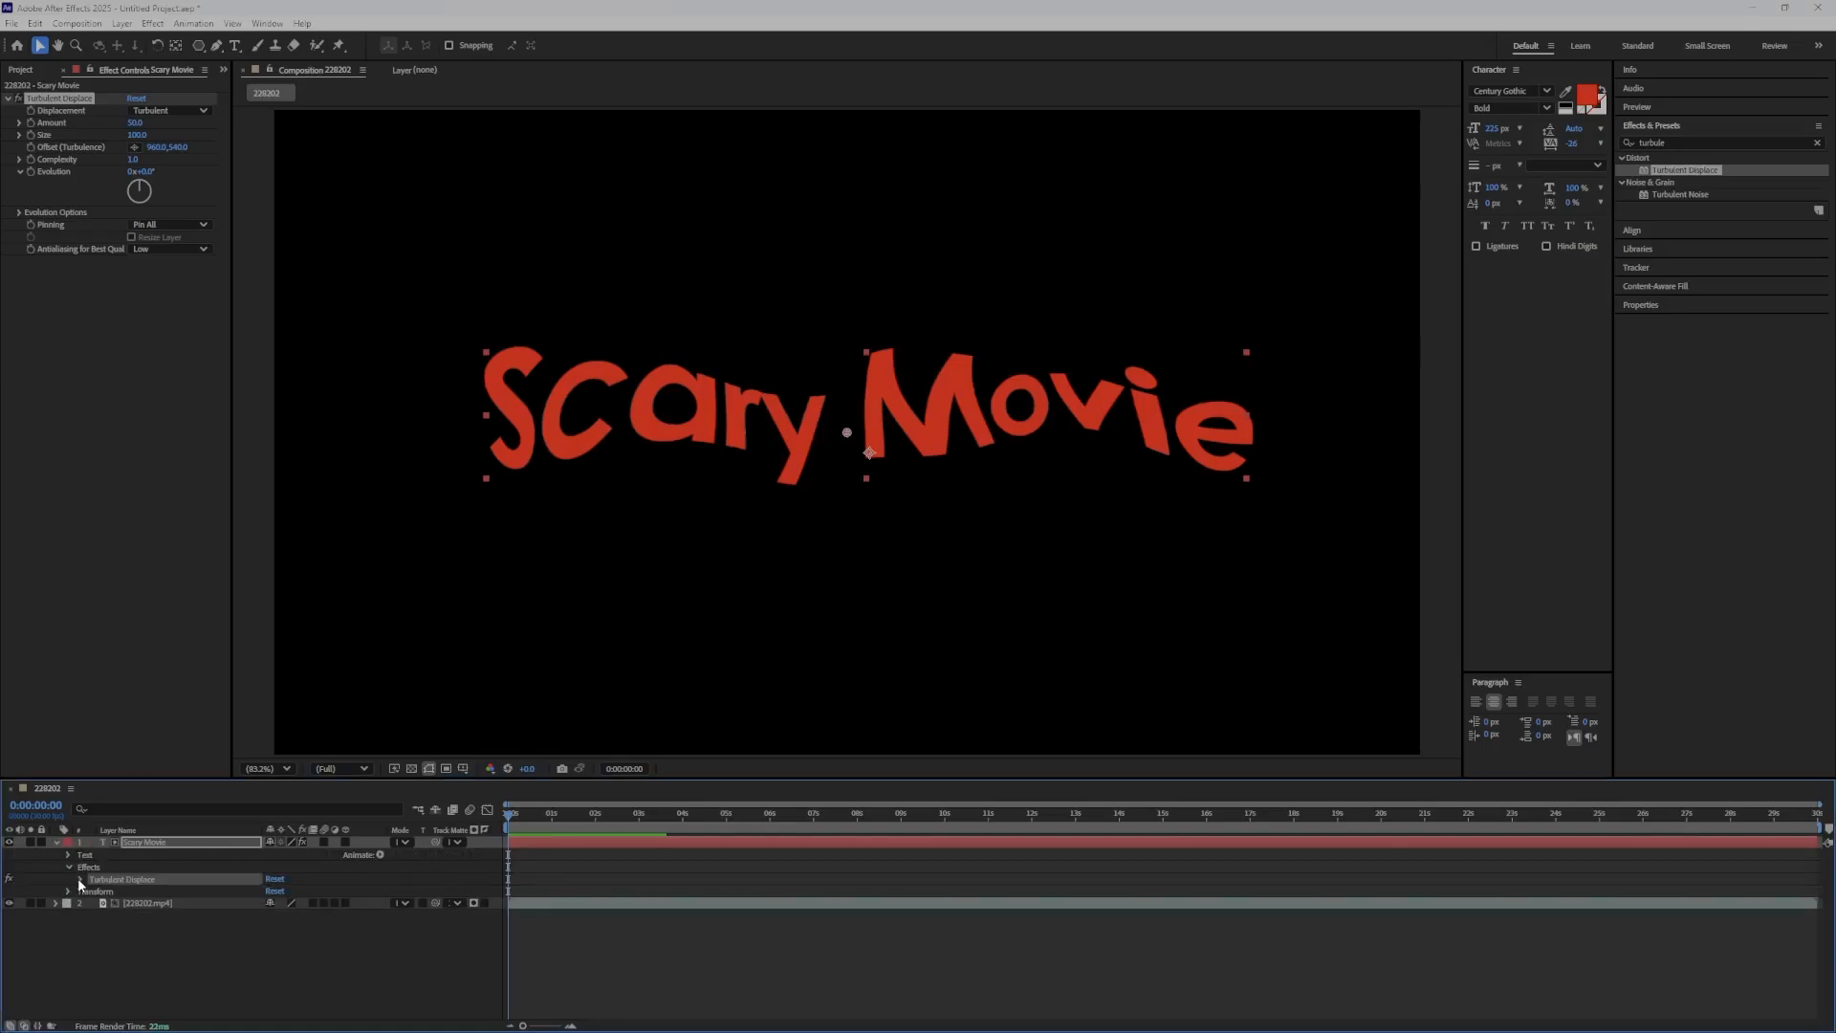
{"action": "left_click", "coordinate": [79, 878]}
{"action": "scroll", "coordinate": [125, 886], "scroll_direction": "down", "scroll_amount": 1}
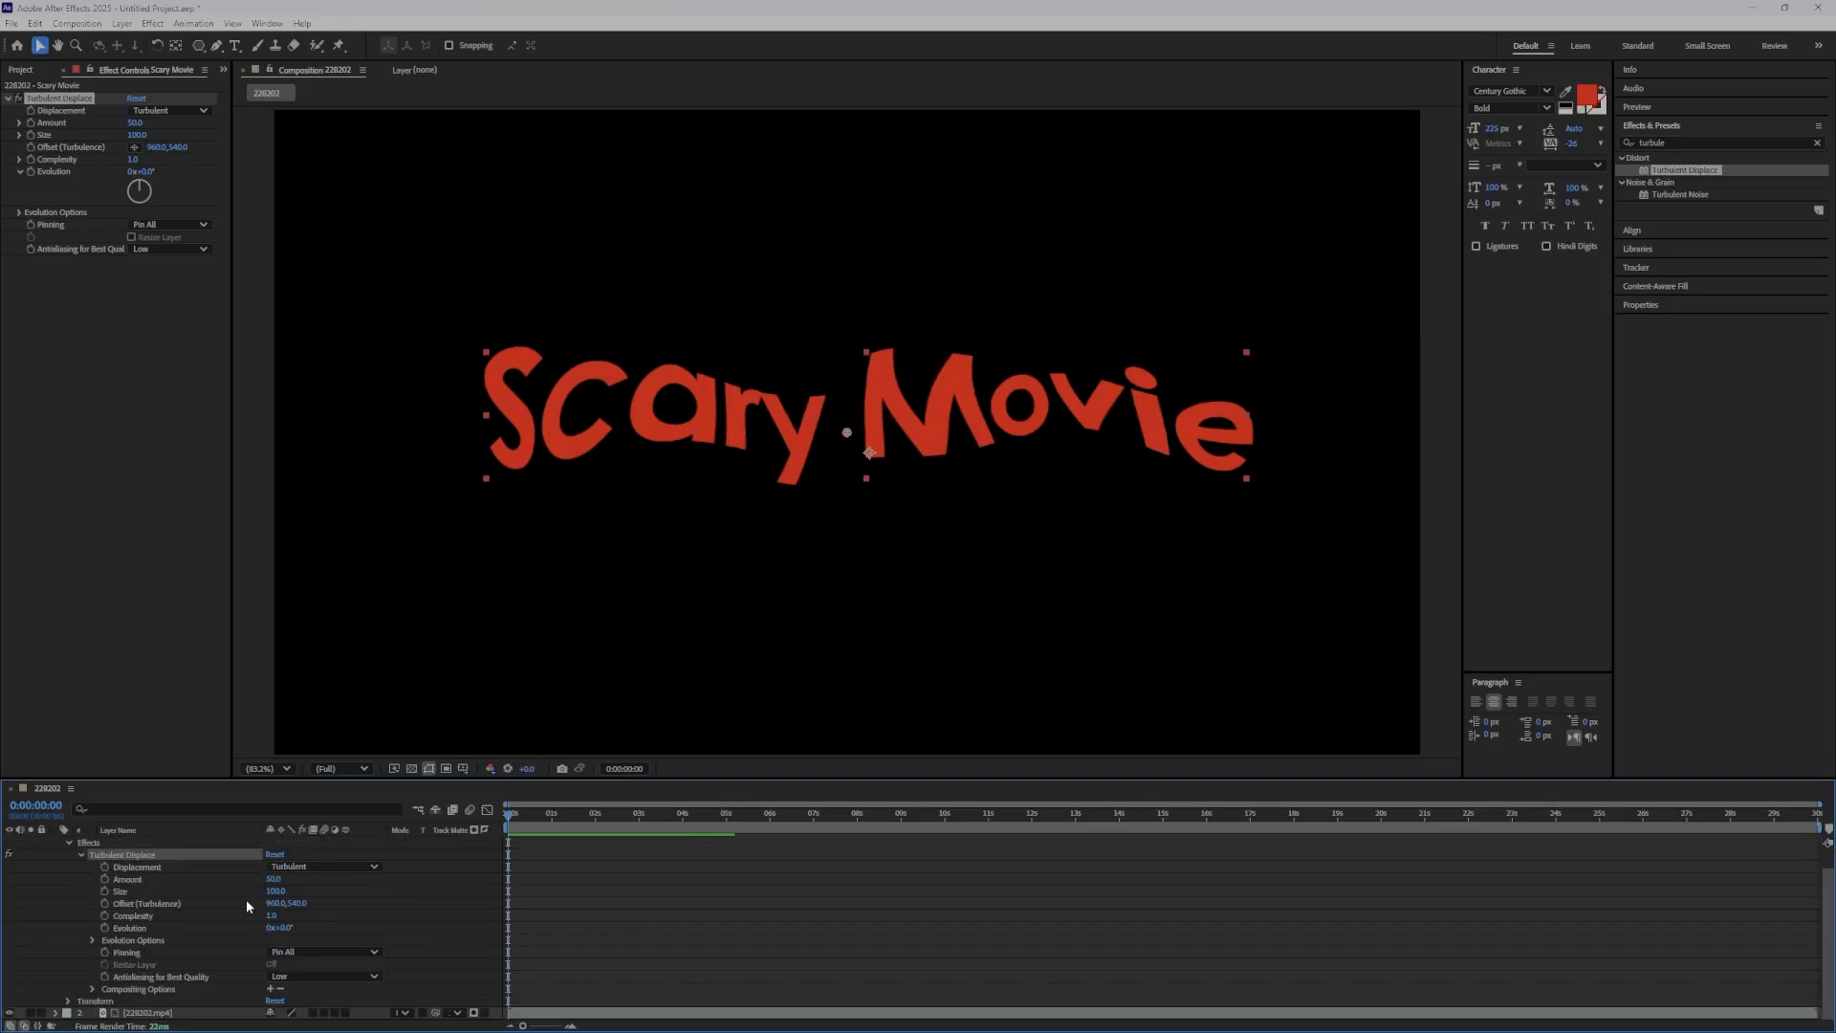
{"action": "left_click", "coordinate": [274, 879]}
{"action": "key", "text": "Return"}
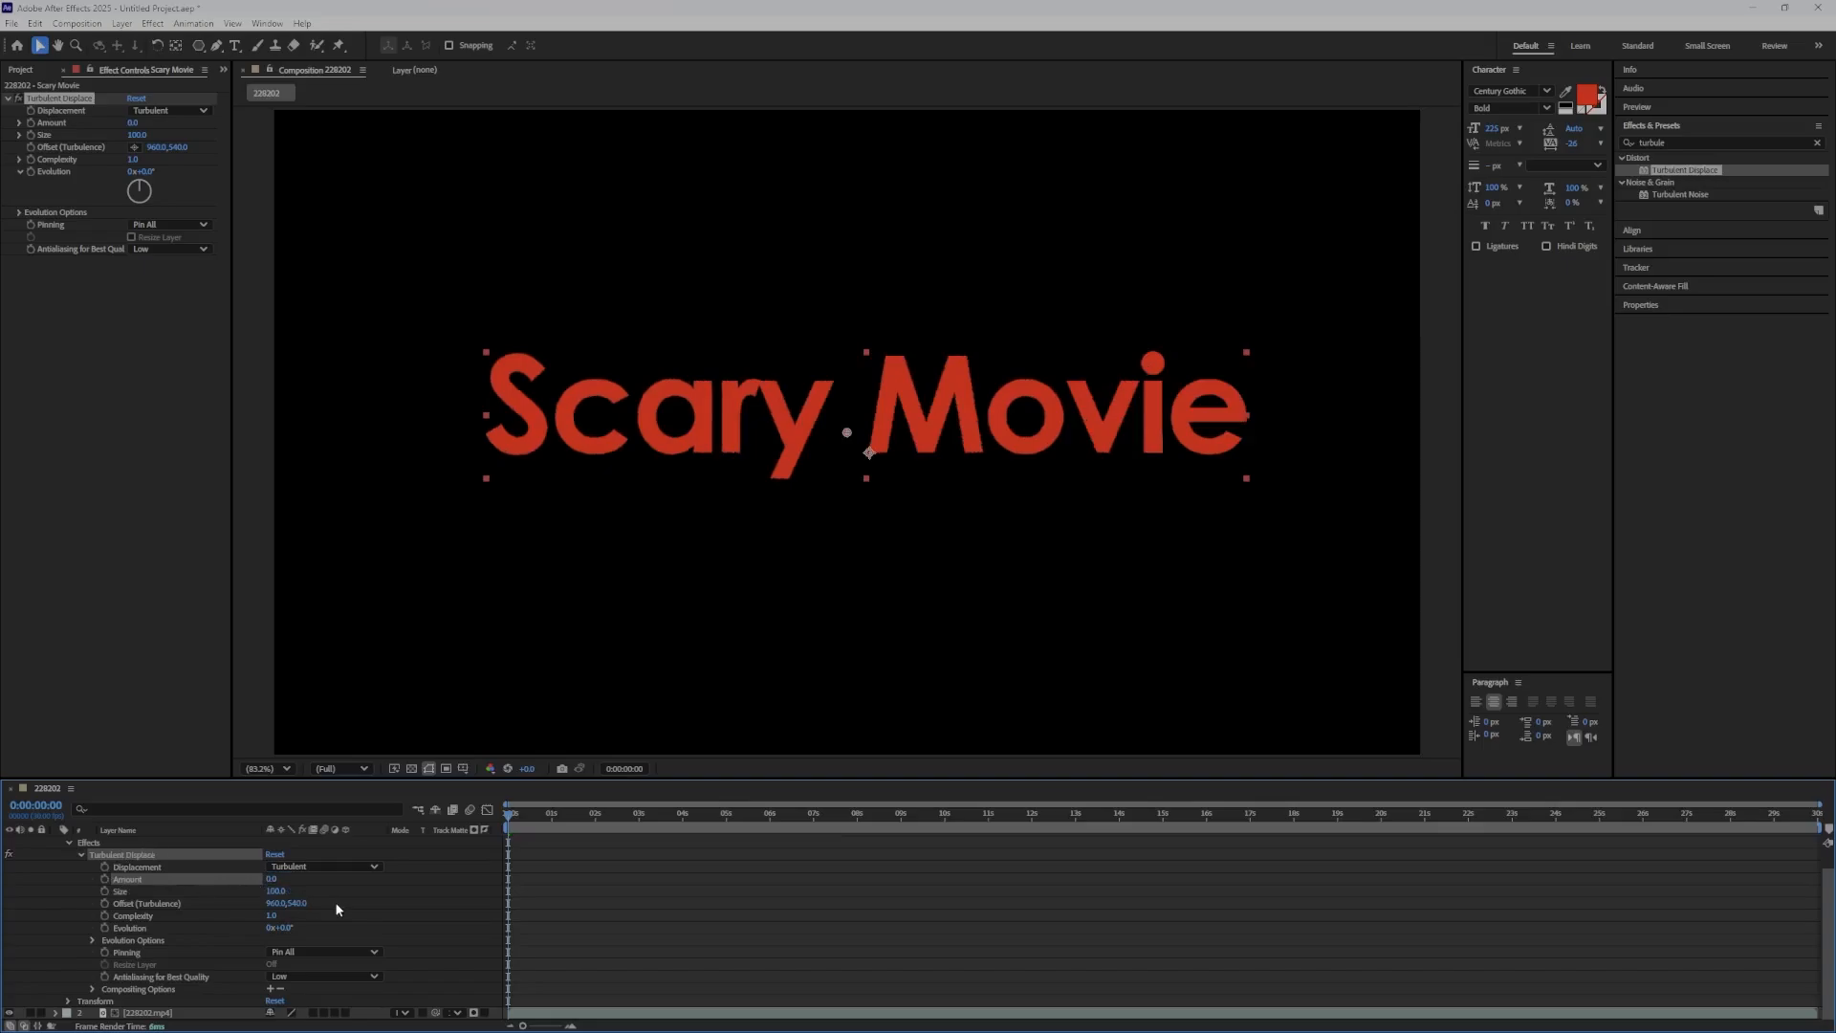
Keyframe the Turbulent Displace Amount at the start of the timeline and adjust its value to distort the text
{"action": "left_click", "coordinate": [273, 880]}
{"action": "left_click", "coordinate": [272, 879]}
{"action": "type", "text": "50"}
{"action": "key", "text": "Return"}
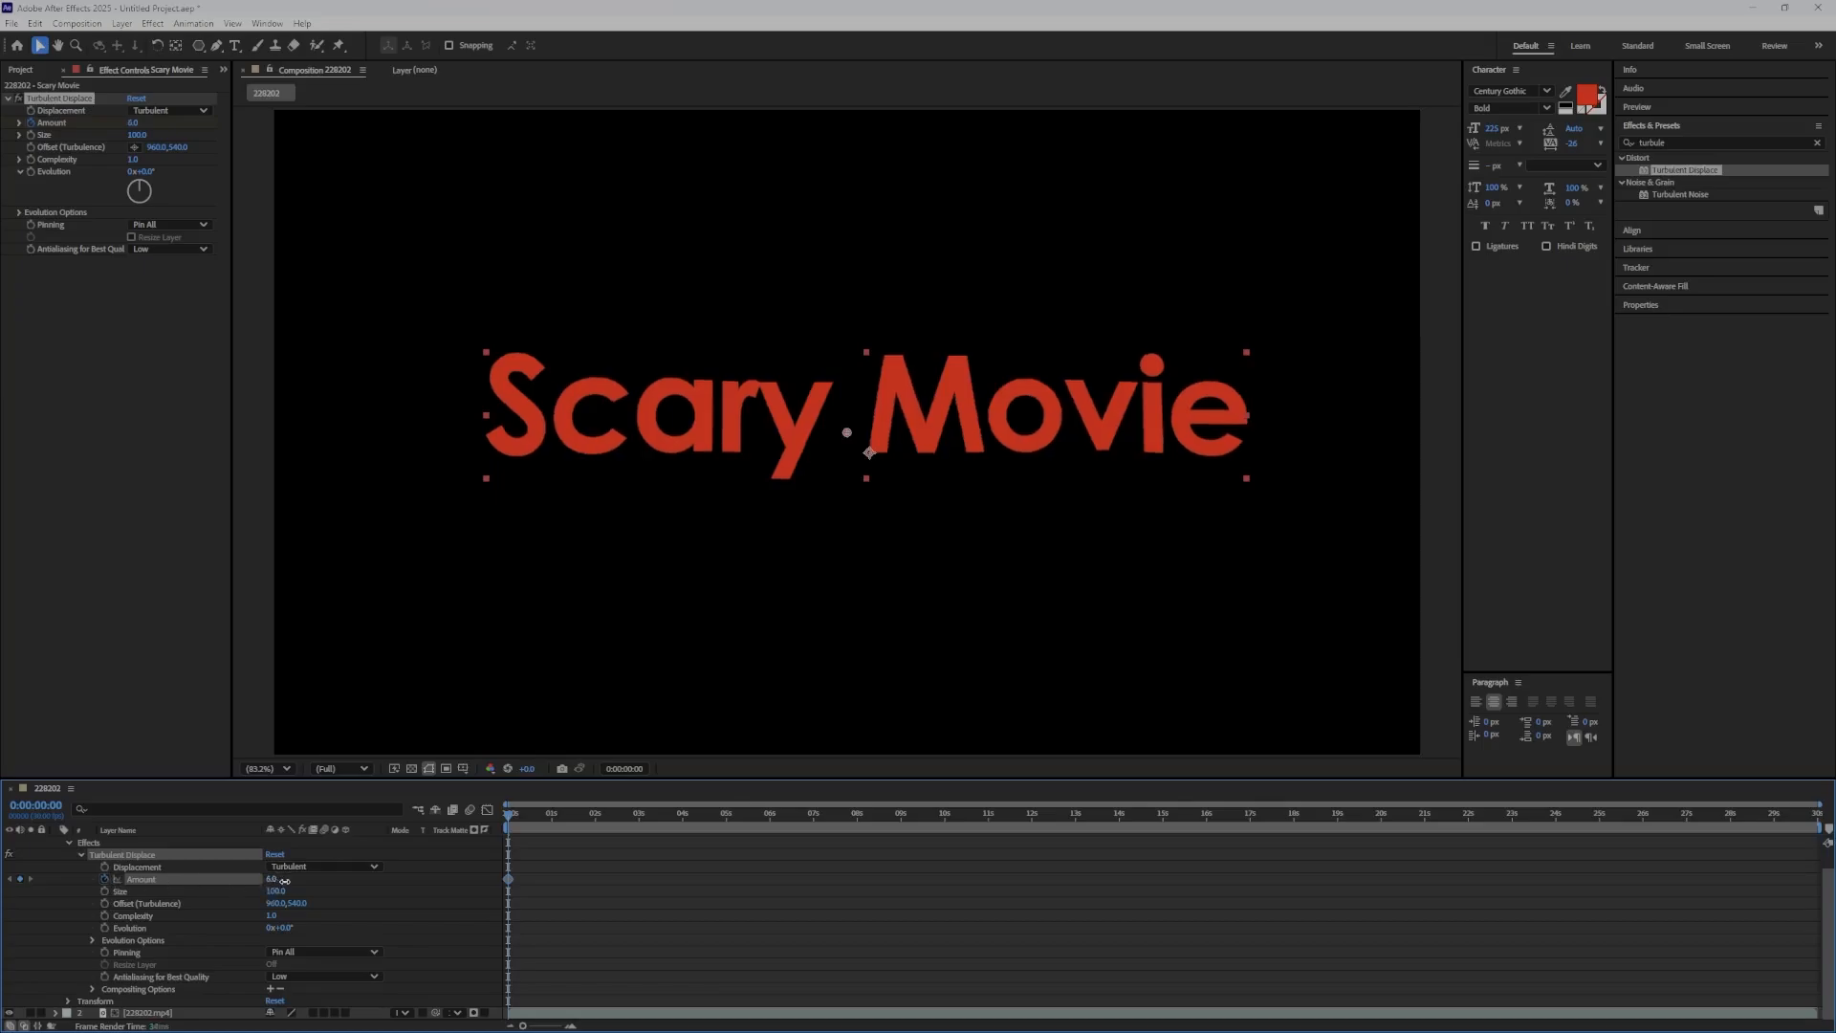
{"action": "left_click_drag", "start_coordinate": [312, 880], "coordinate": [306, 882]}
Add an Amount keyframe at 0:00:01:10 with a lower value and move the playhead to about 3 seconds
{"action": "left_click_drag", "start_coordinate": [508, 818], "coordinate": [566, 819]}
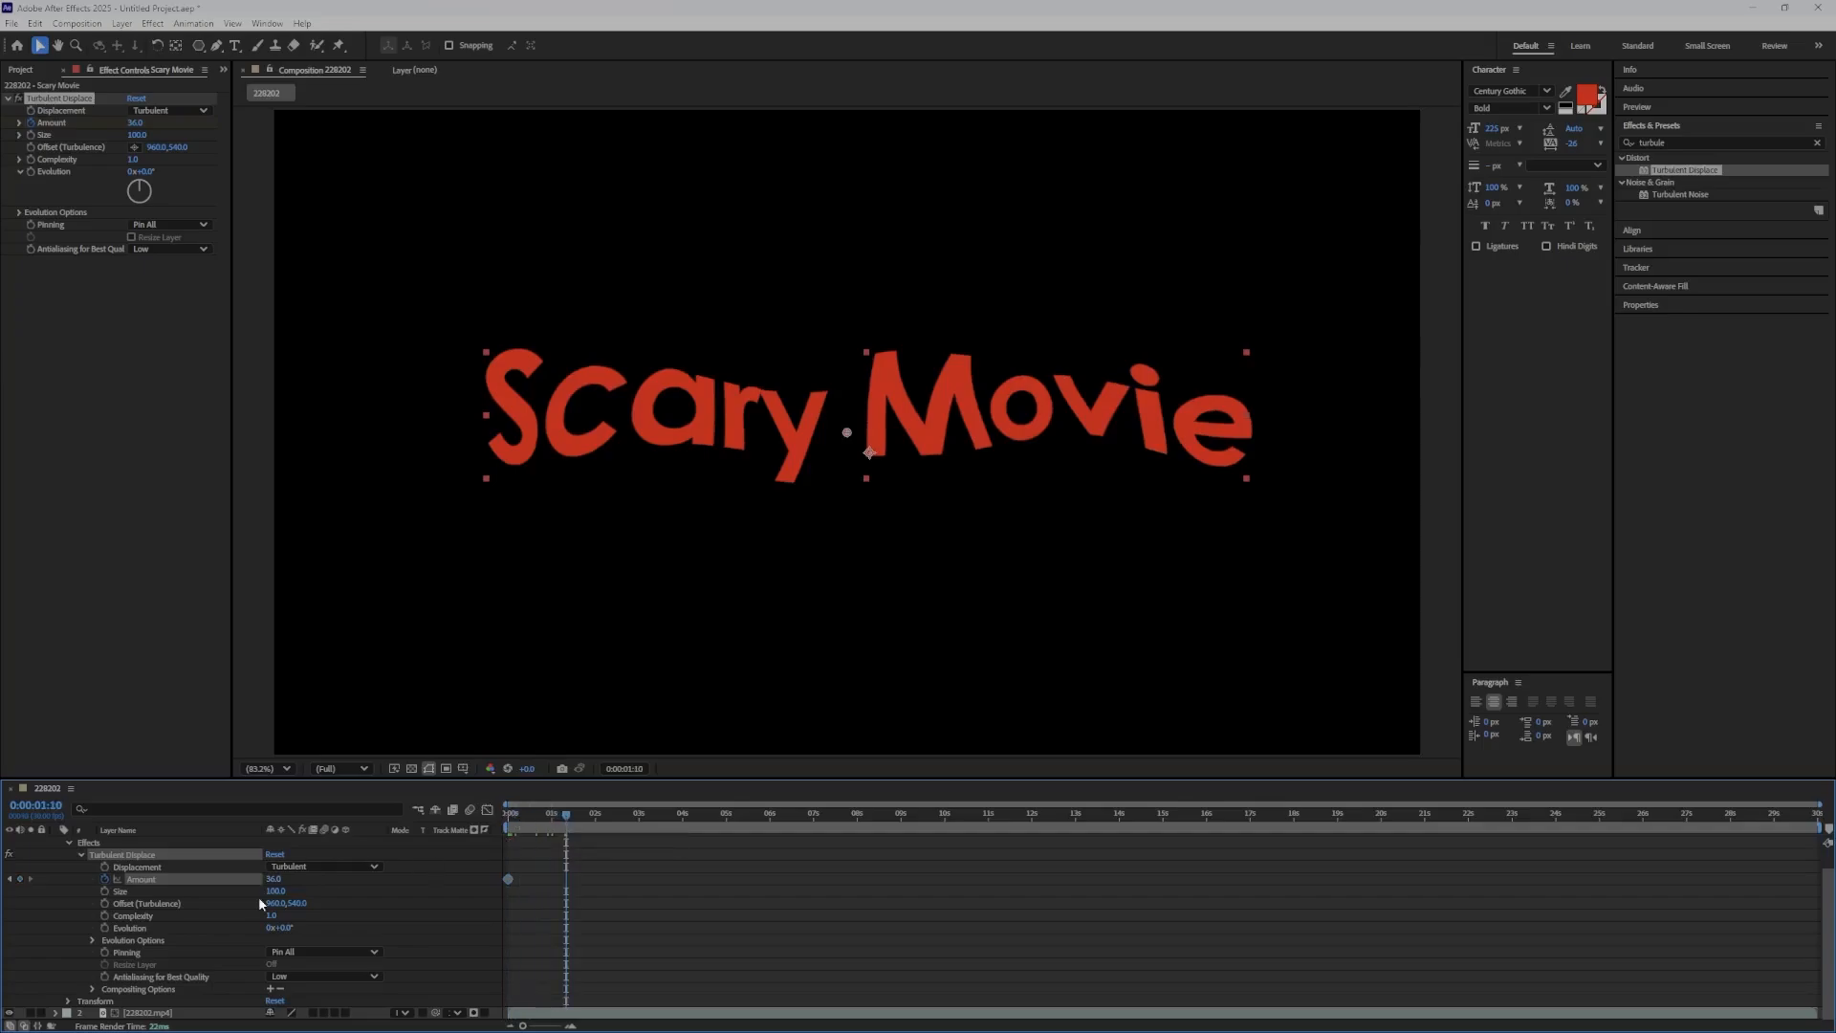
{"action": "left_click", "coordinate": [19, 878]}
{"action": "left_click_drag", "start_coordinate": [267, 881], "coordinate": [238, 891]}
{"action": "left_click_drag", "start_coordinate": [567, 814], "coordinate": [635, 815]}
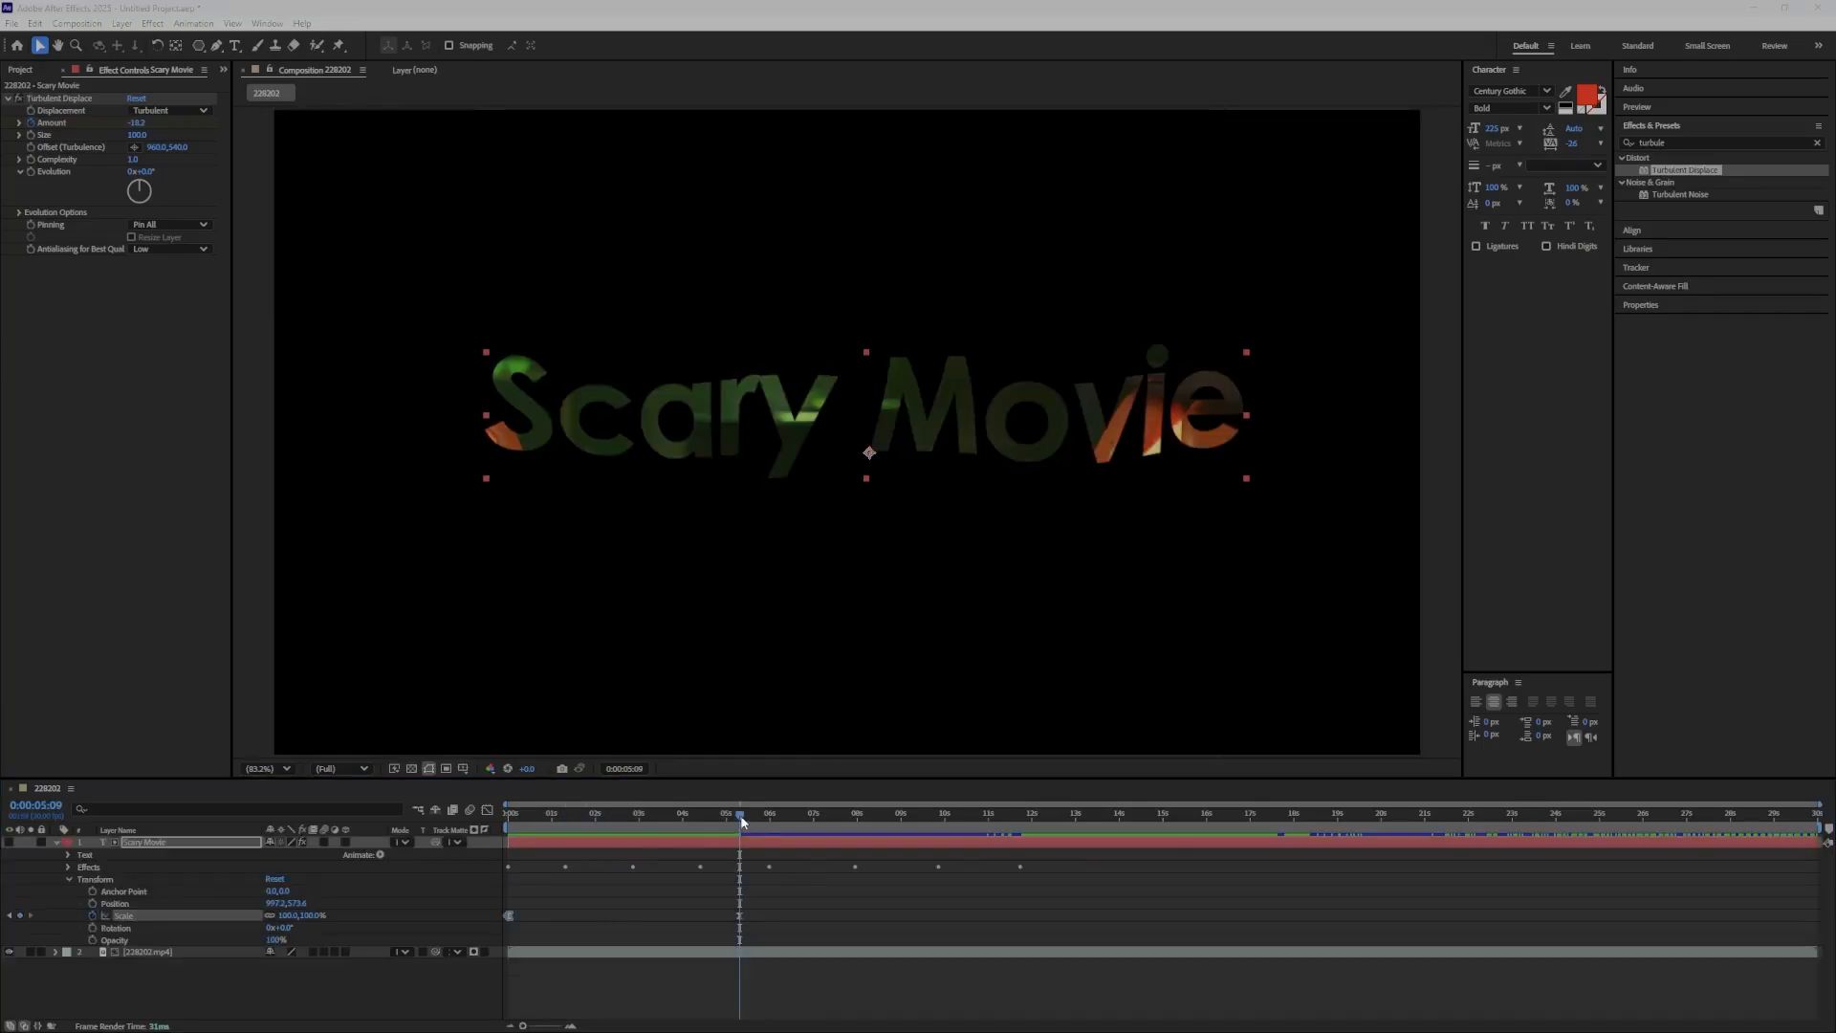
Reshape the text's Scale curve in the Graph Editor by extending the 0:00:05:09 keyframe's incoming handle almost back to the start, and scrub the result
{"action": "mouse_move", "coordinate": [740, 814]}
{"action": "left_mouse_down"}
{"action": "mouse_move", "coordinate": [497, 809]}
{"action": "mouse_move", "coordinate": [721, 828]}
{"action": "mouse_move", "coordinate": [501, 833]}
{"action": "mouse_move", "coordinate": [645, 829]}
{"action": "mouse_move", "coordinate": [736, 851]}
{"action": "left_mouse_up"}
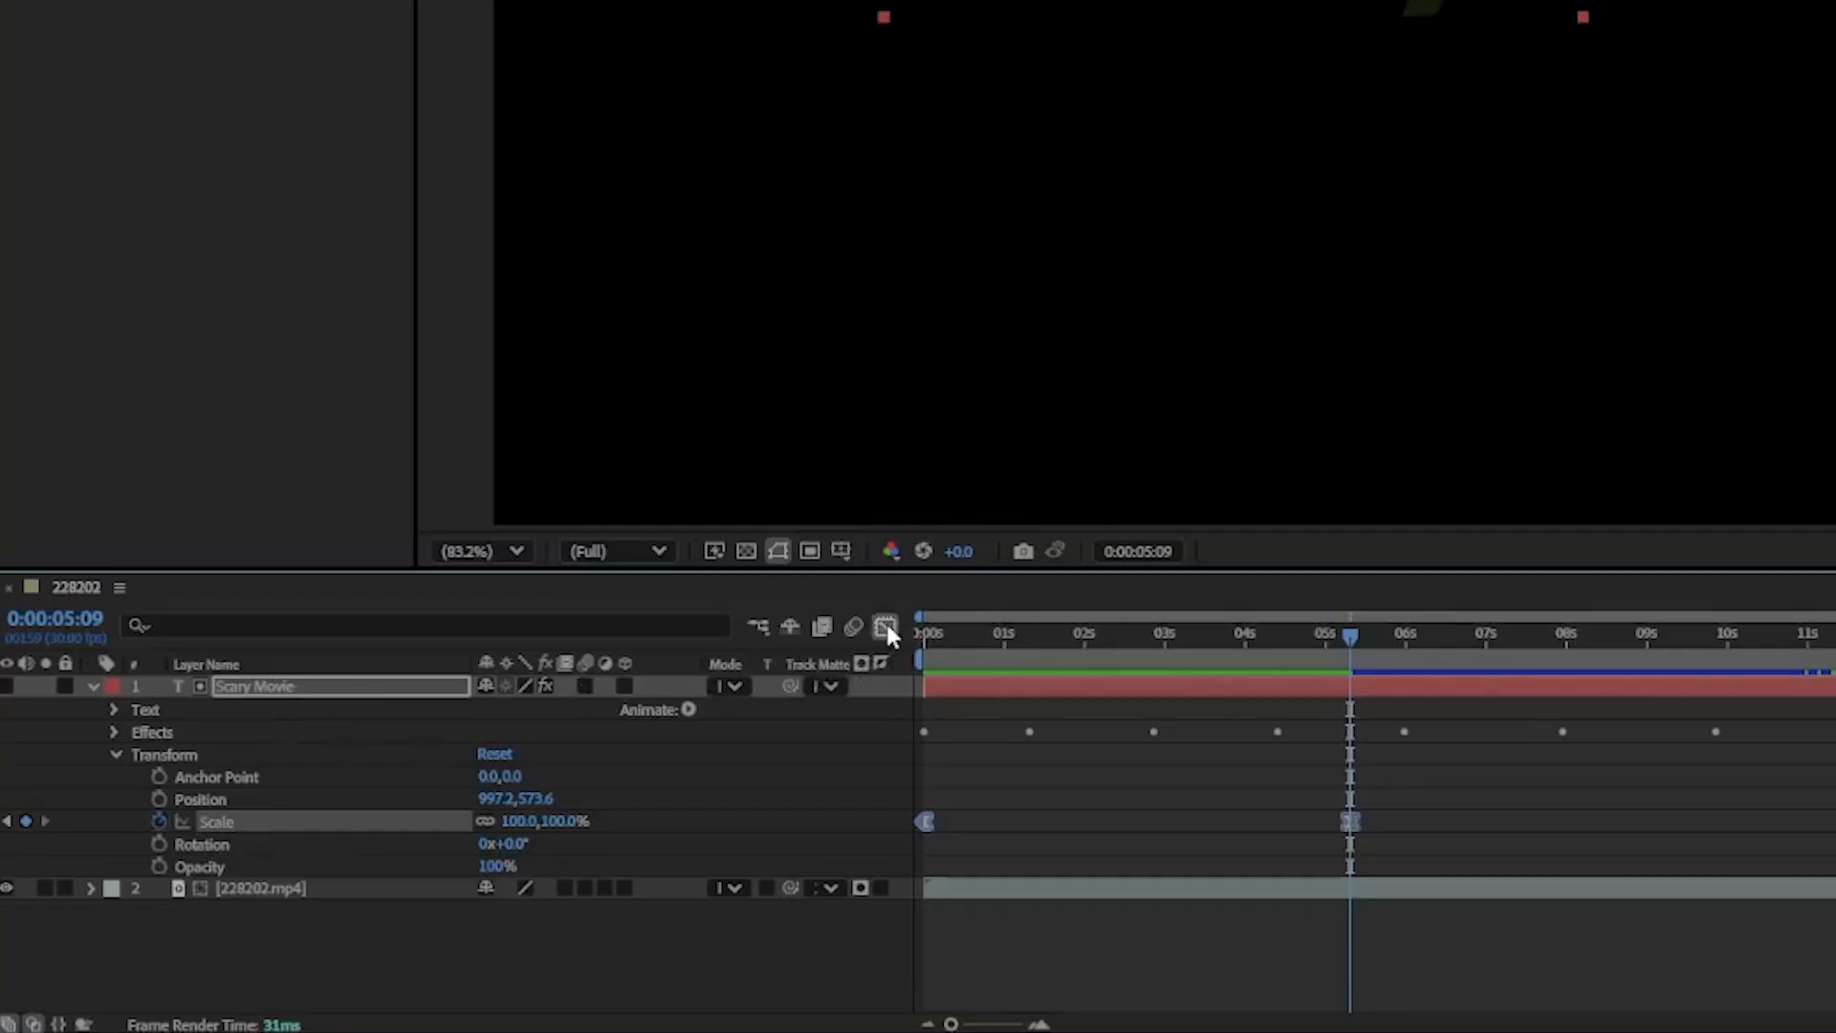
{"action": "left_click", "coordinate": [486, 809]}
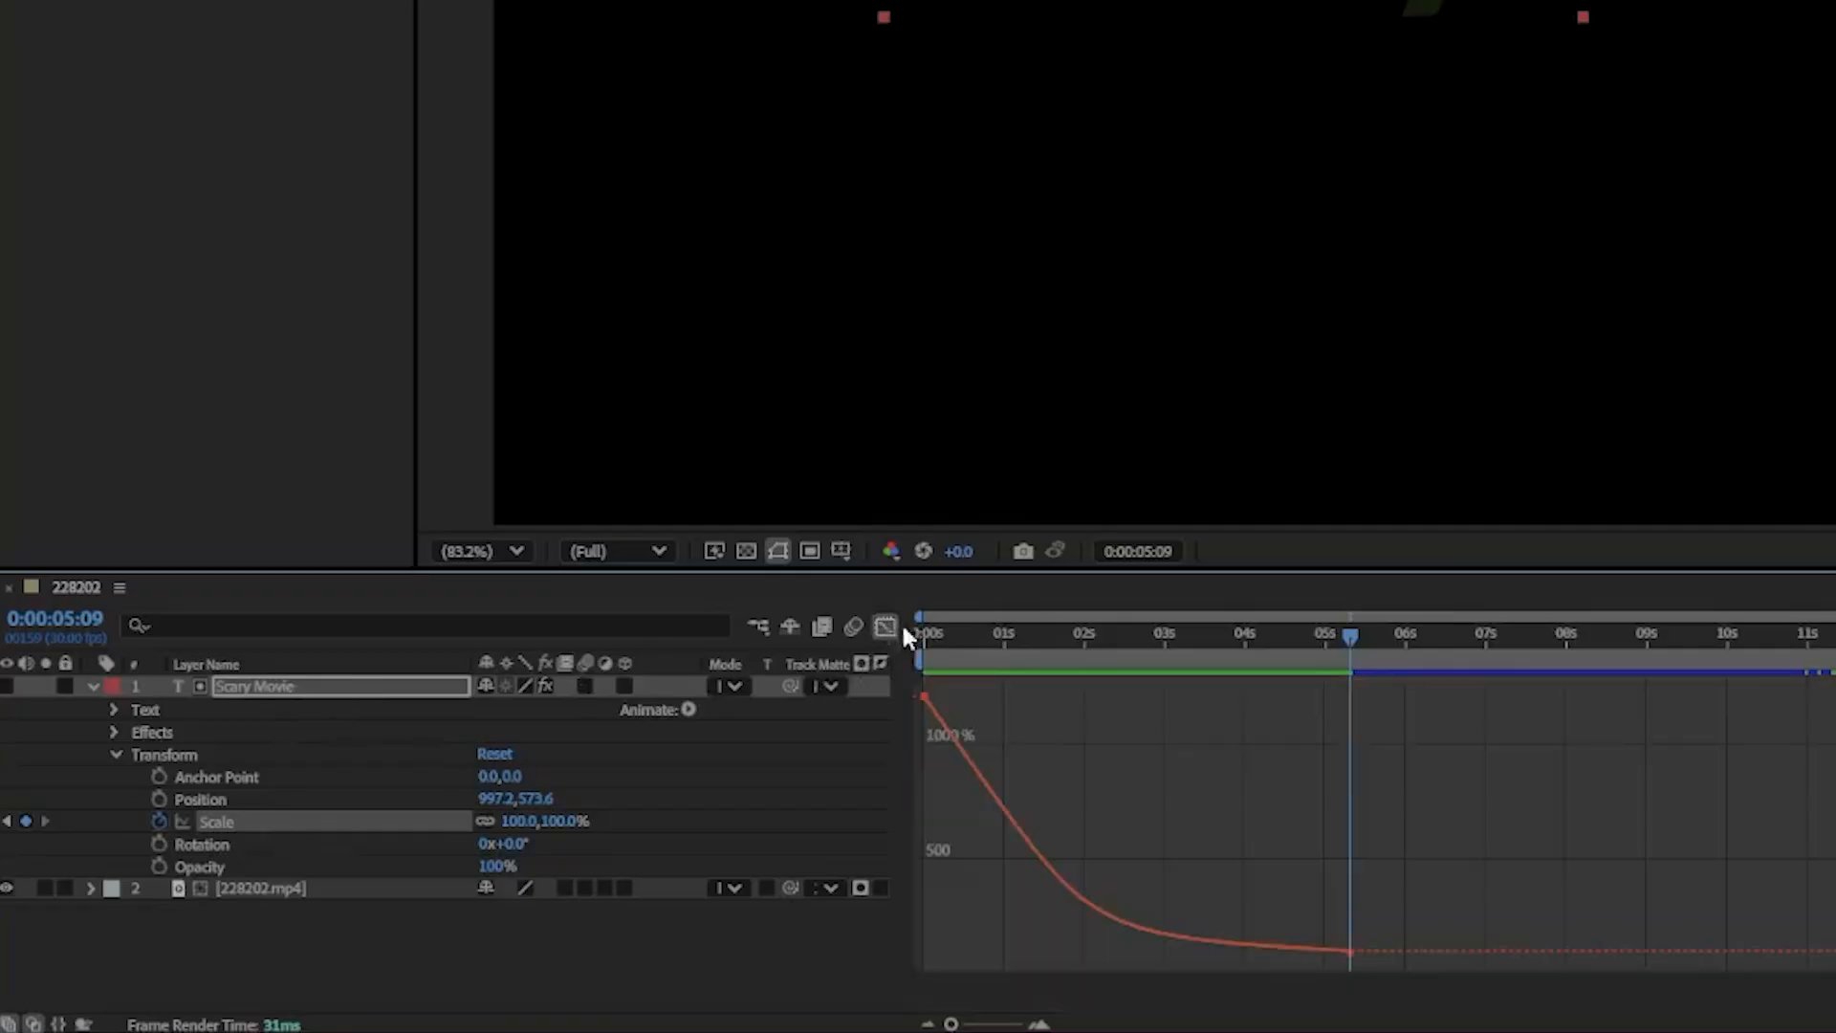
{"action": "left_click", "coordinate": [1349, 948]}
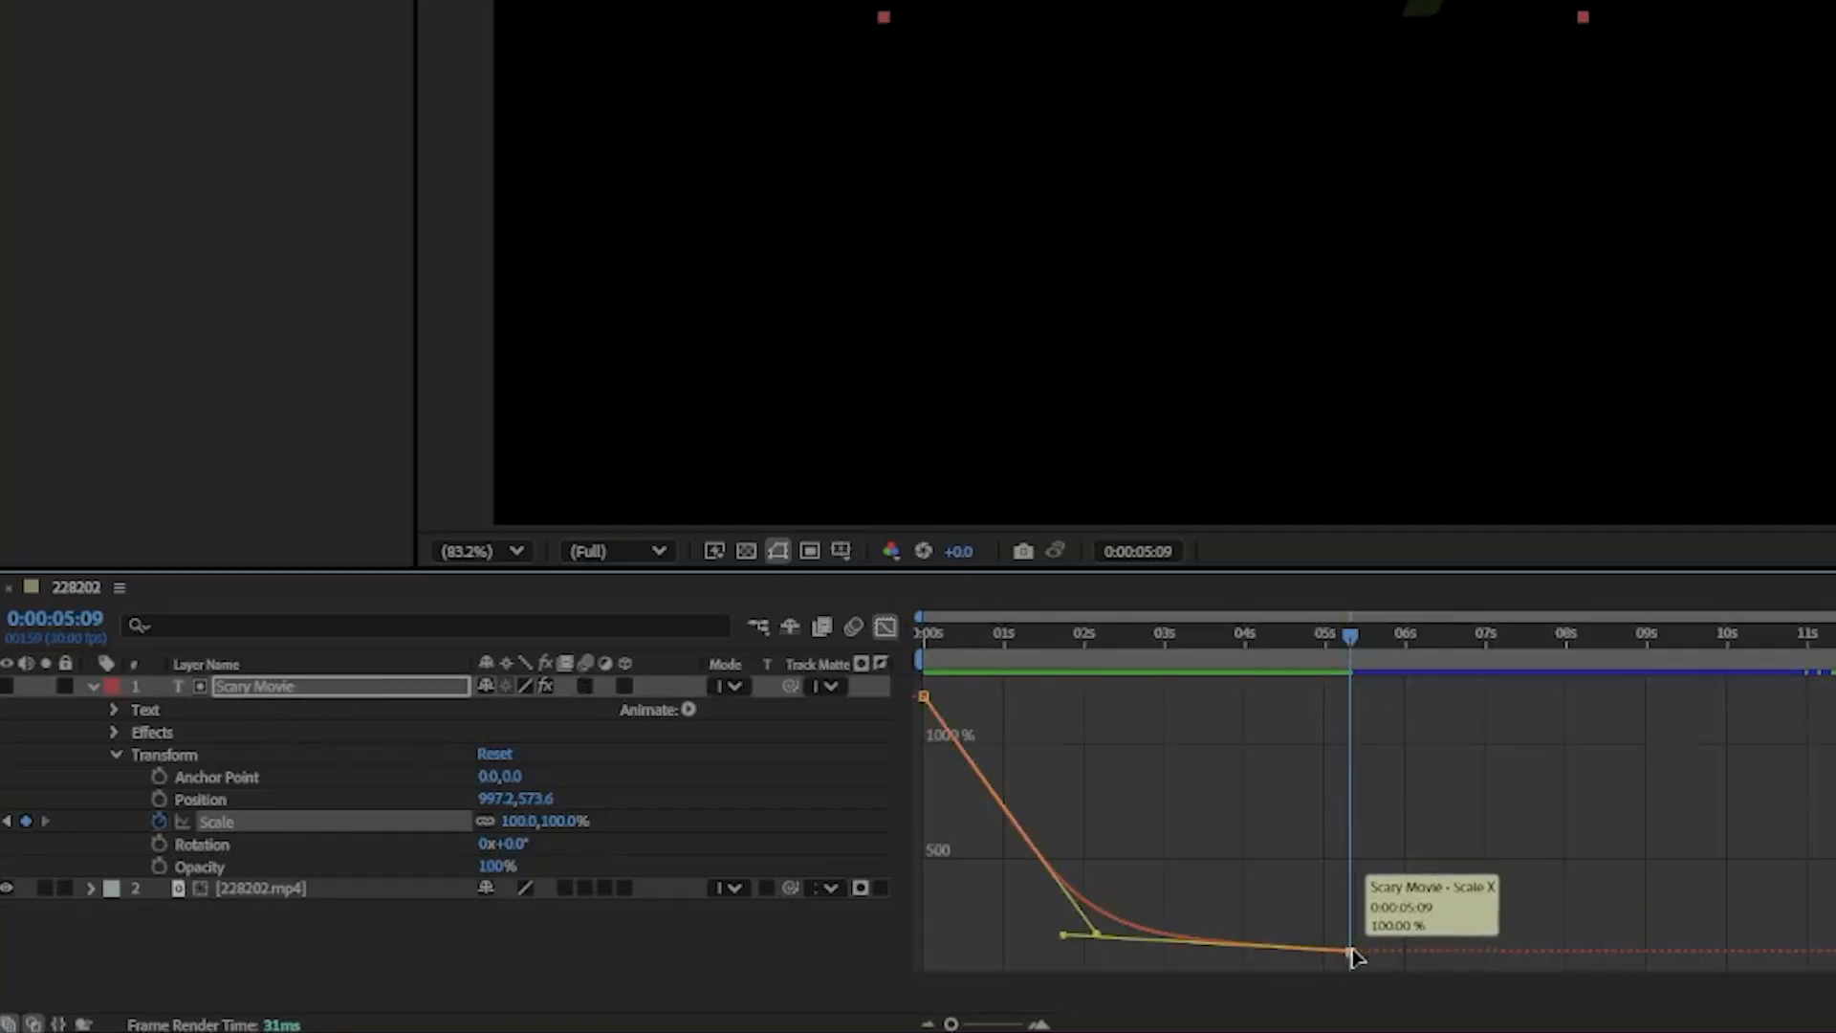
{"action": "left_click", "coordinate": [924, 696]}
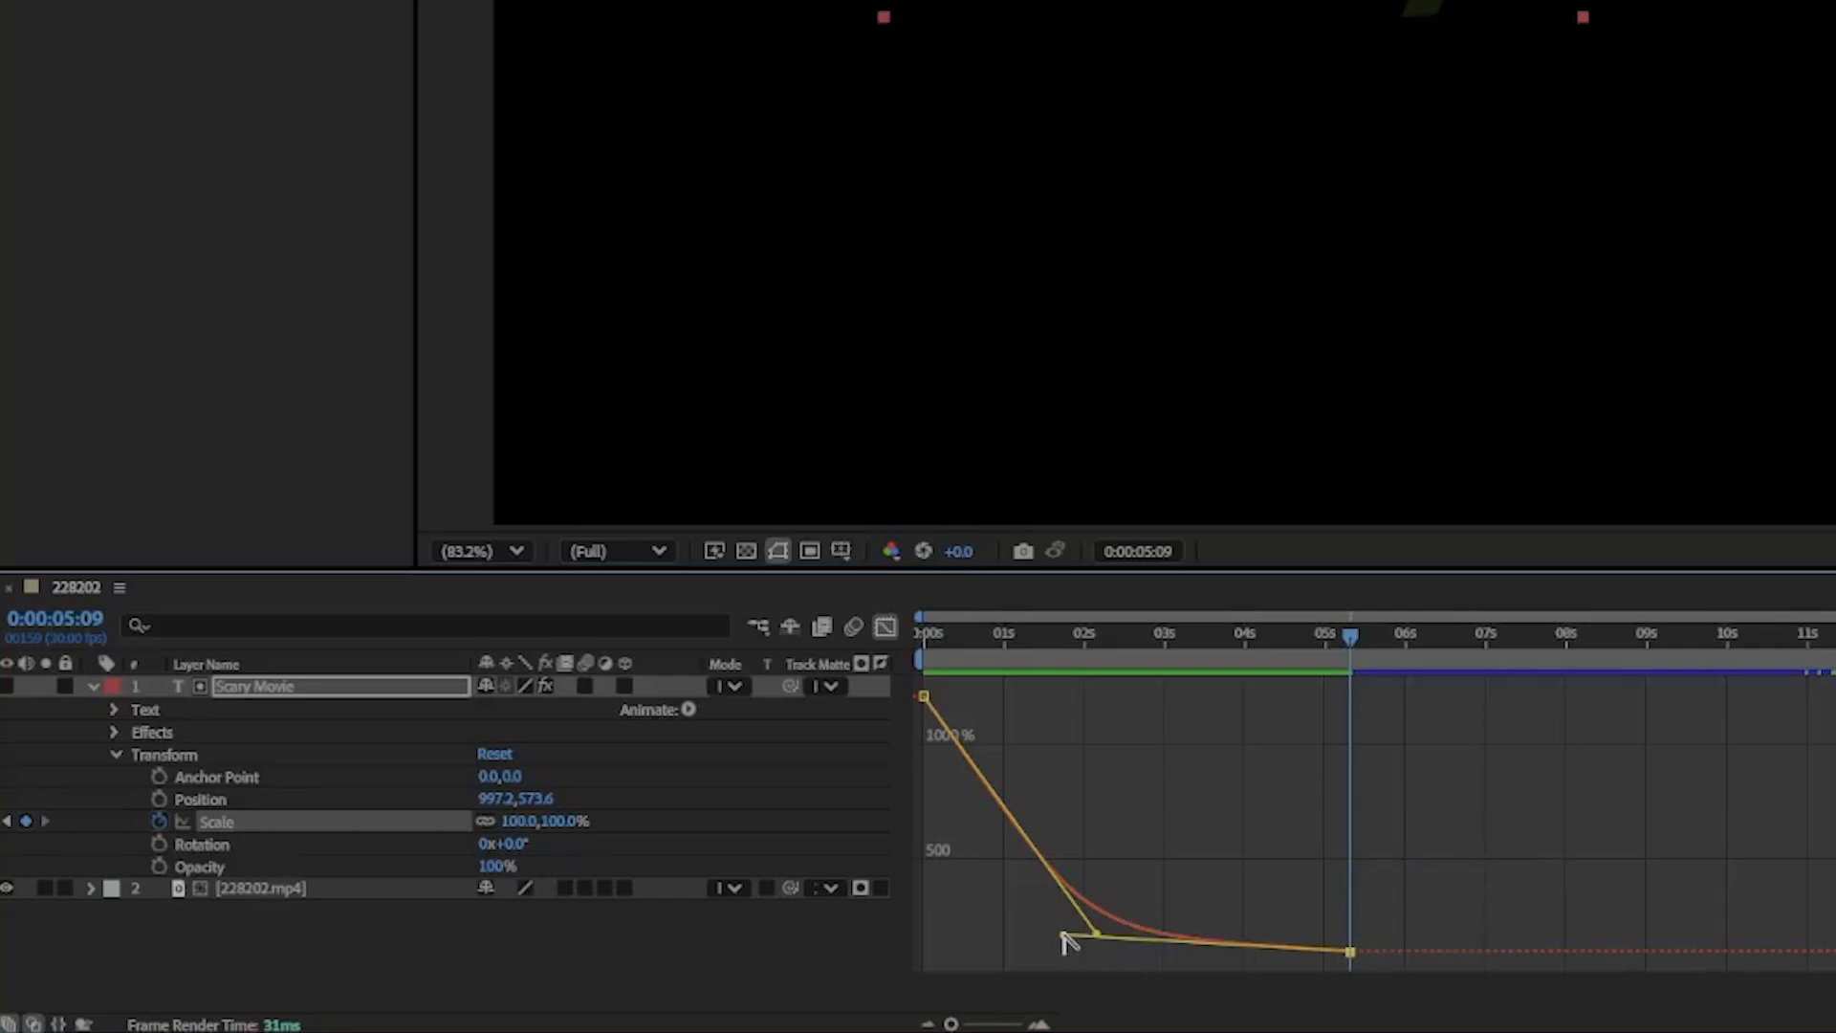
{"action": "left_click_drag", "start_coordinate": [1063, 933], "coordinate": [949, 944]}
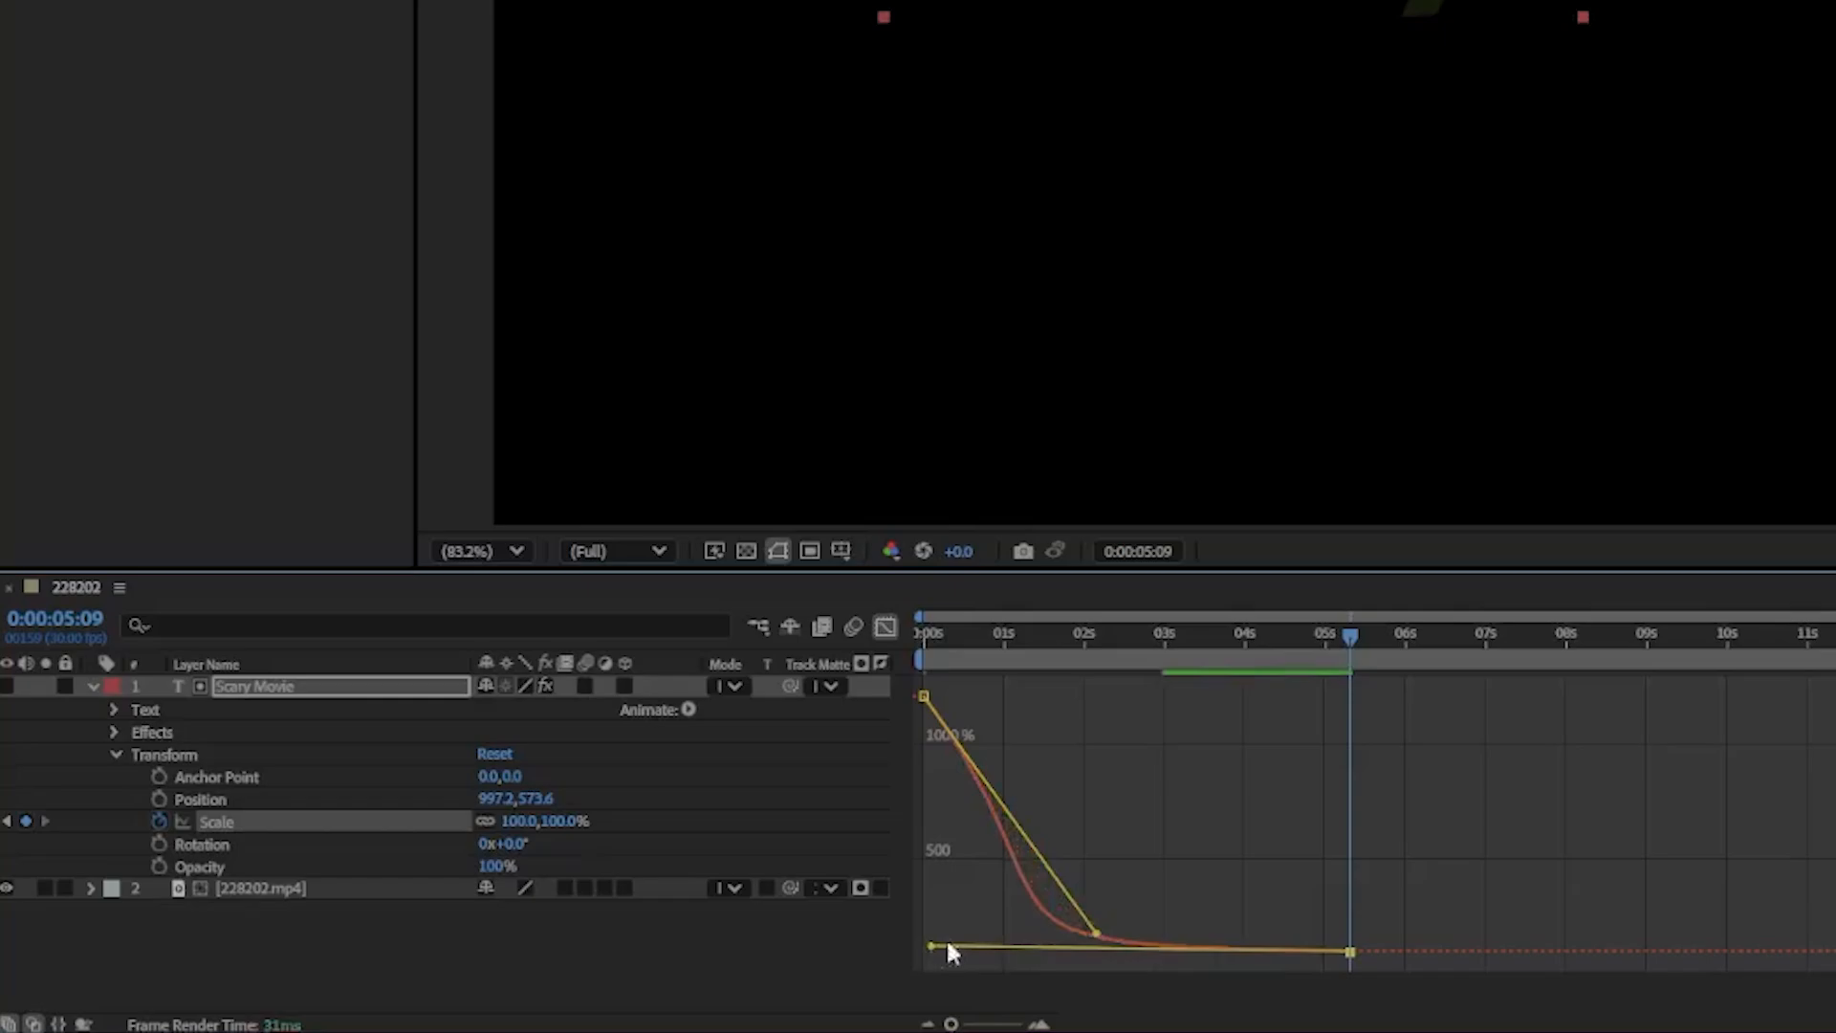
{"action": "left_click_drag", "start_coordinate": [1346, 634], "coordinate": [1346, 799]}
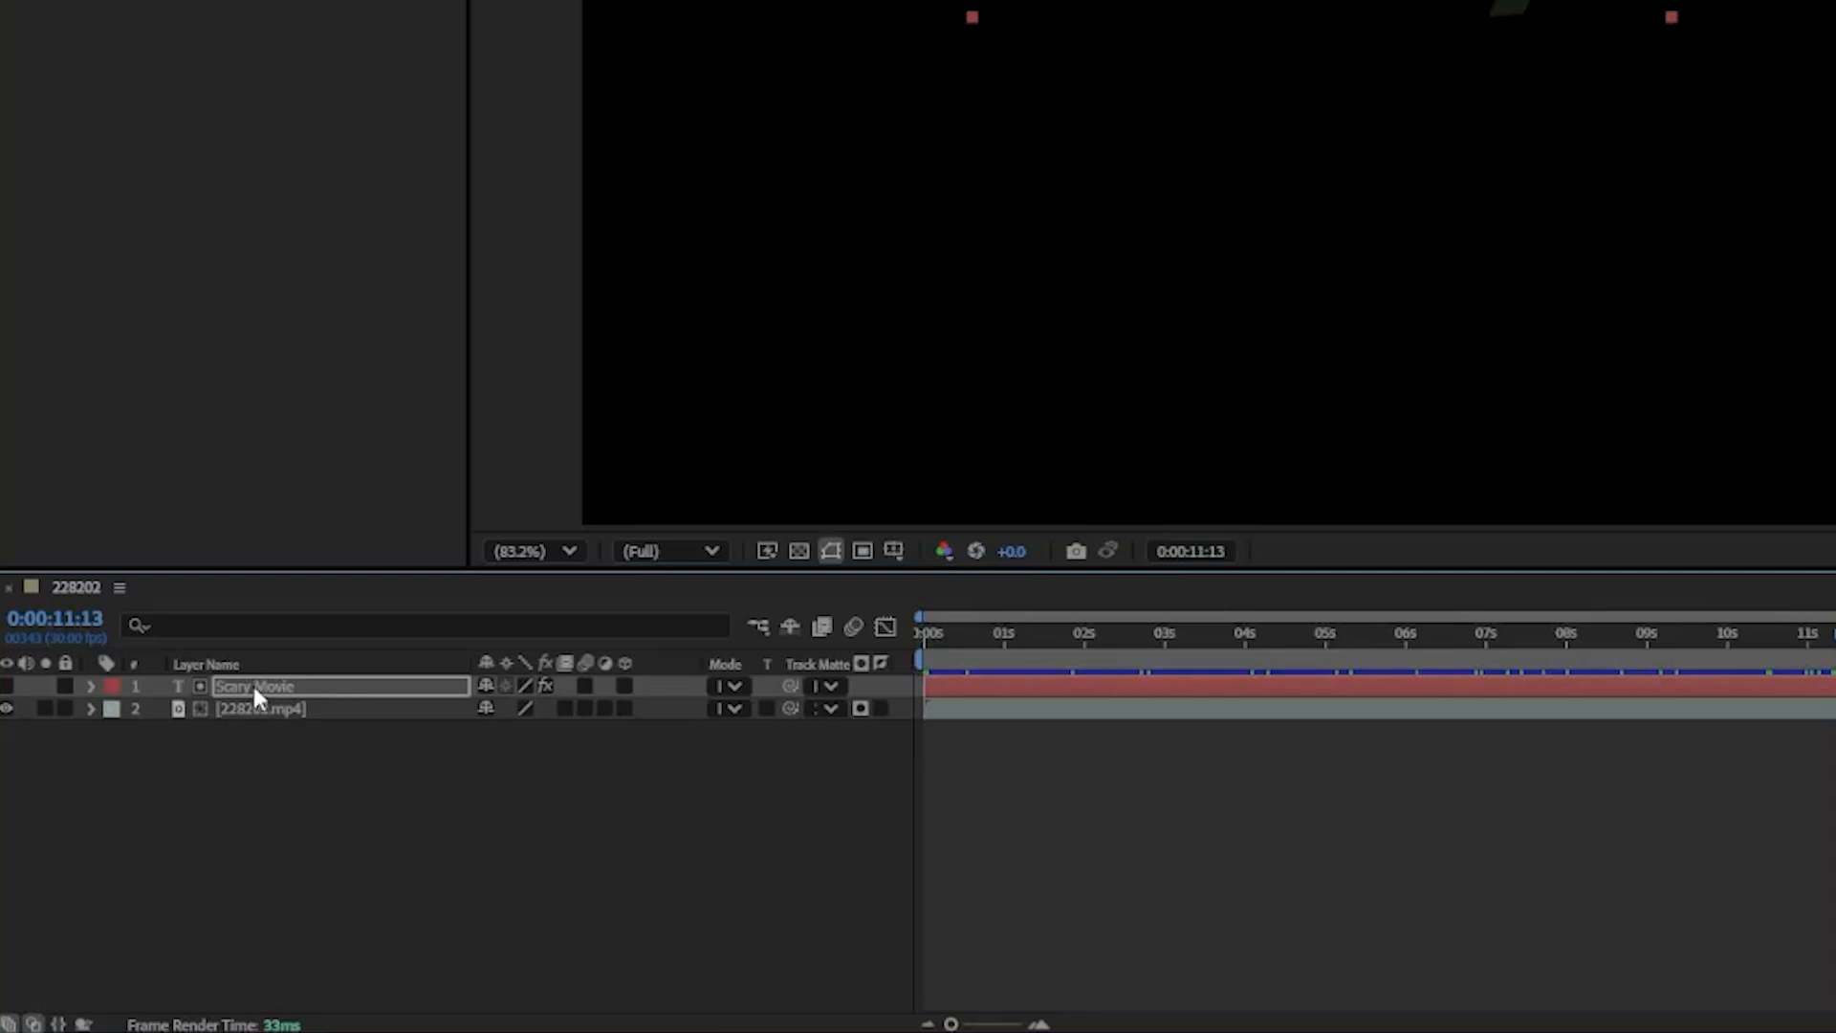
Pre-compose the Scary Movie text layer and open the nested composition
{"action": "right_click", "coordinate": [143, 843]}
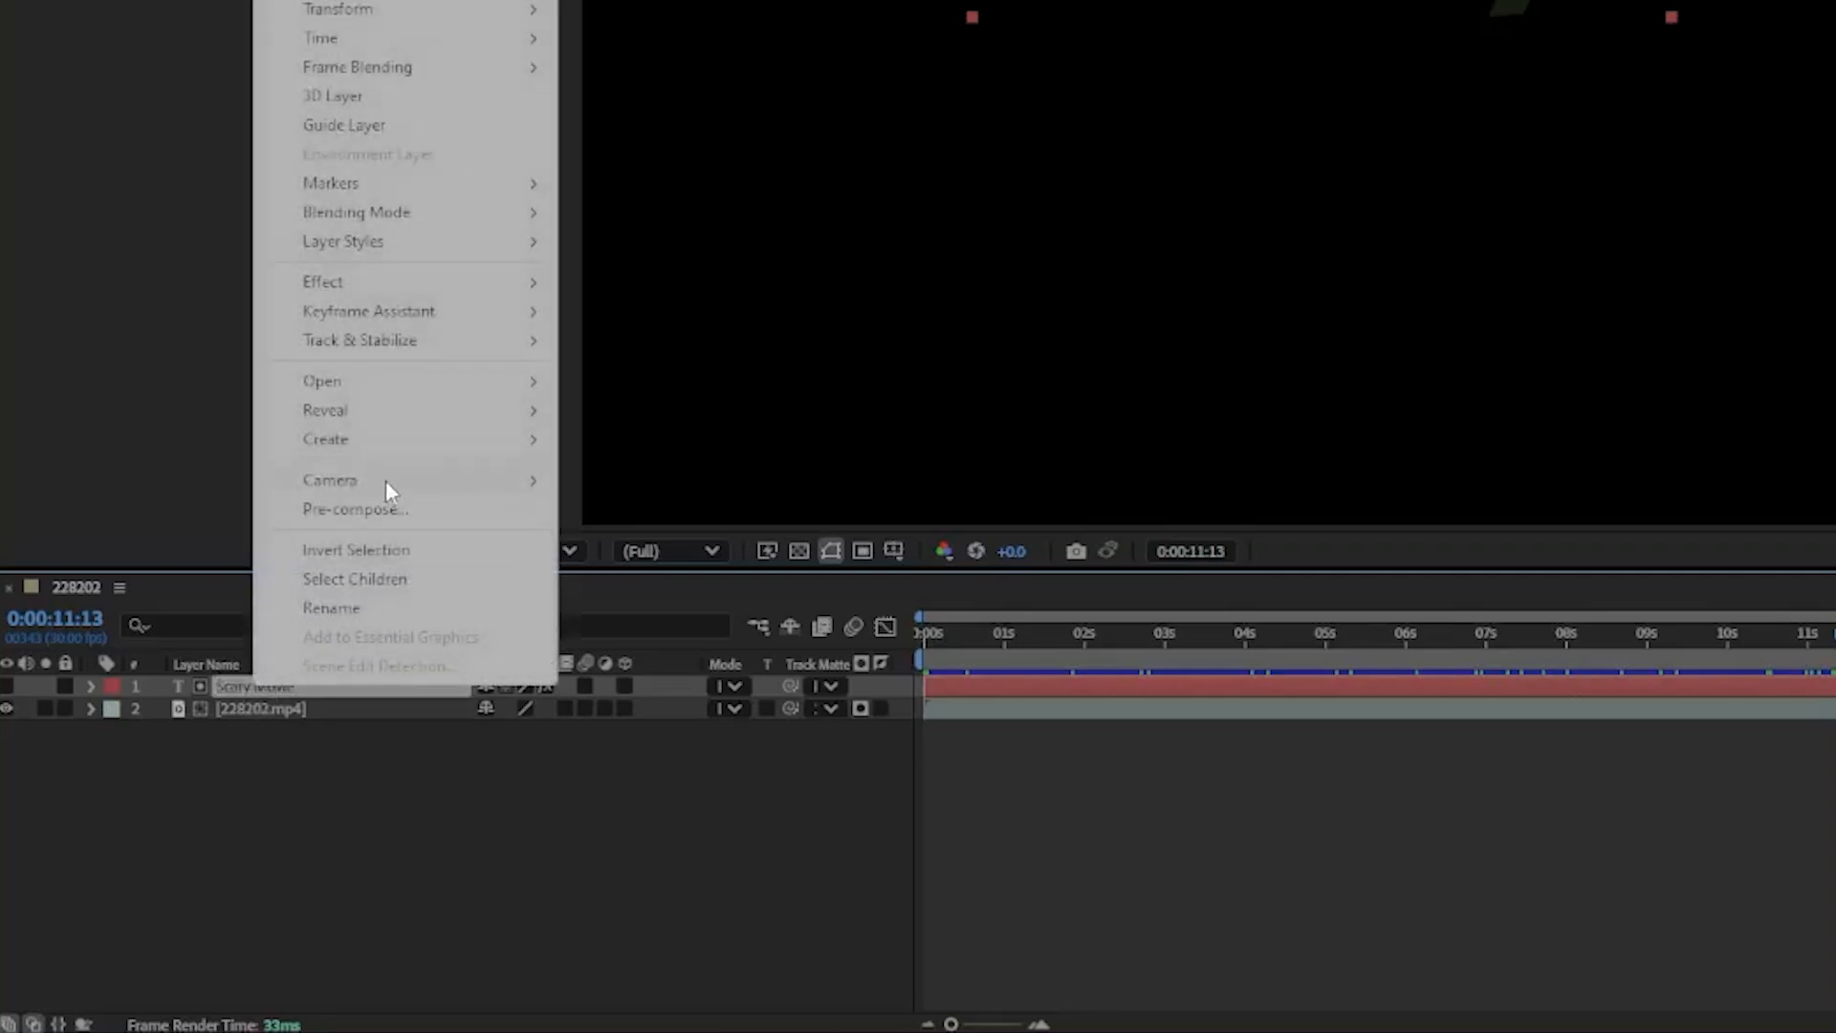
{"action": "left_click", "coordinate": [384, 516]}
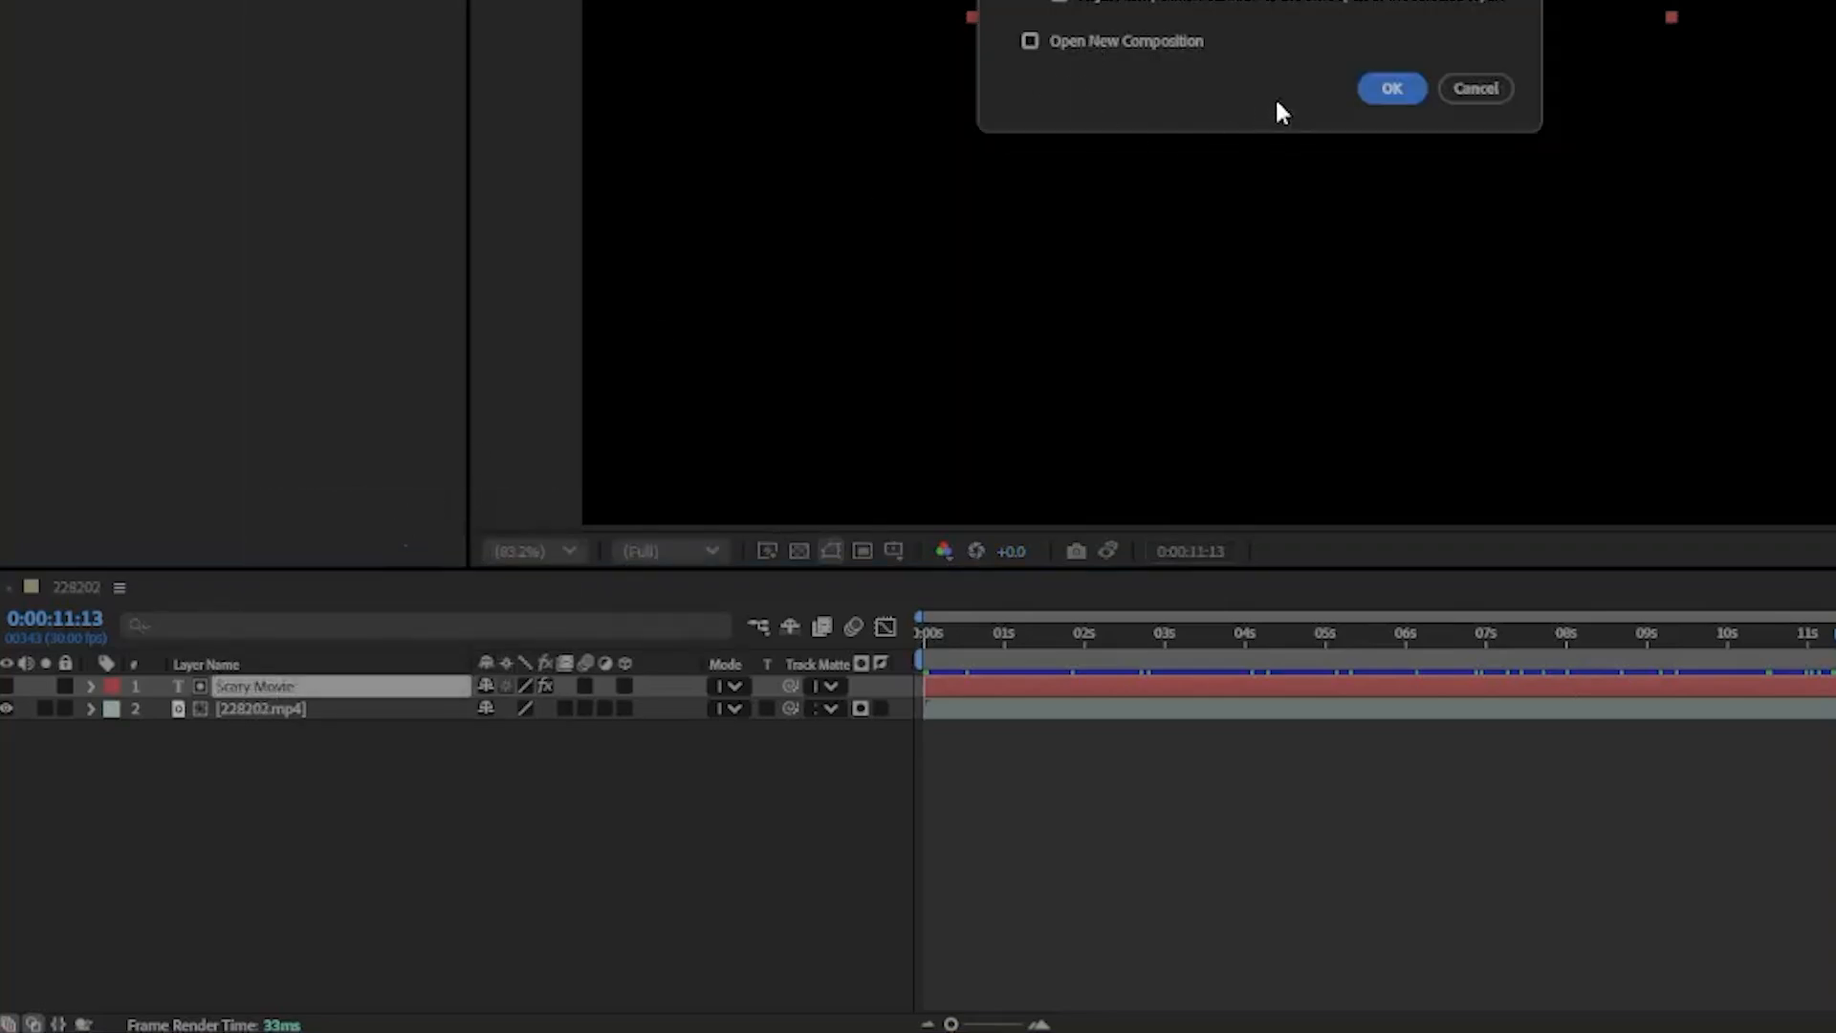
{"action": "left_click", "coordinate": [1392, 89]}
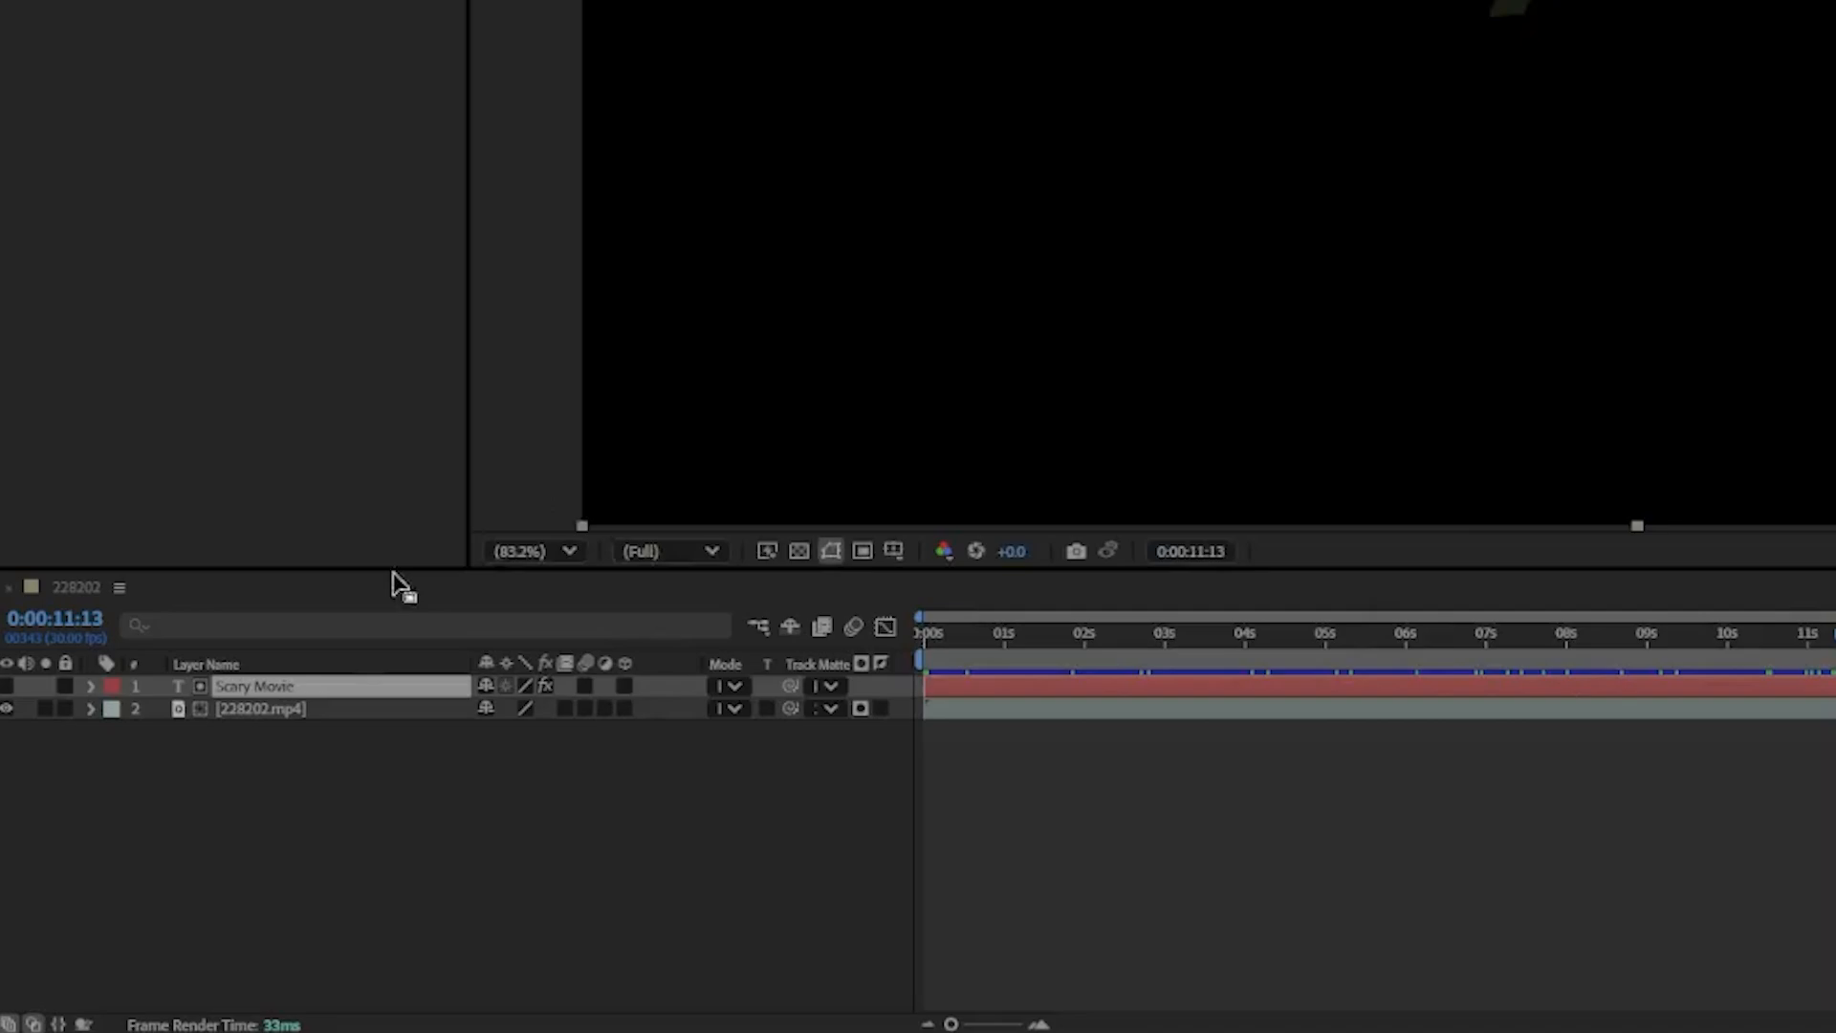
{"action": "double_click", "coordinate": [180, 679]}
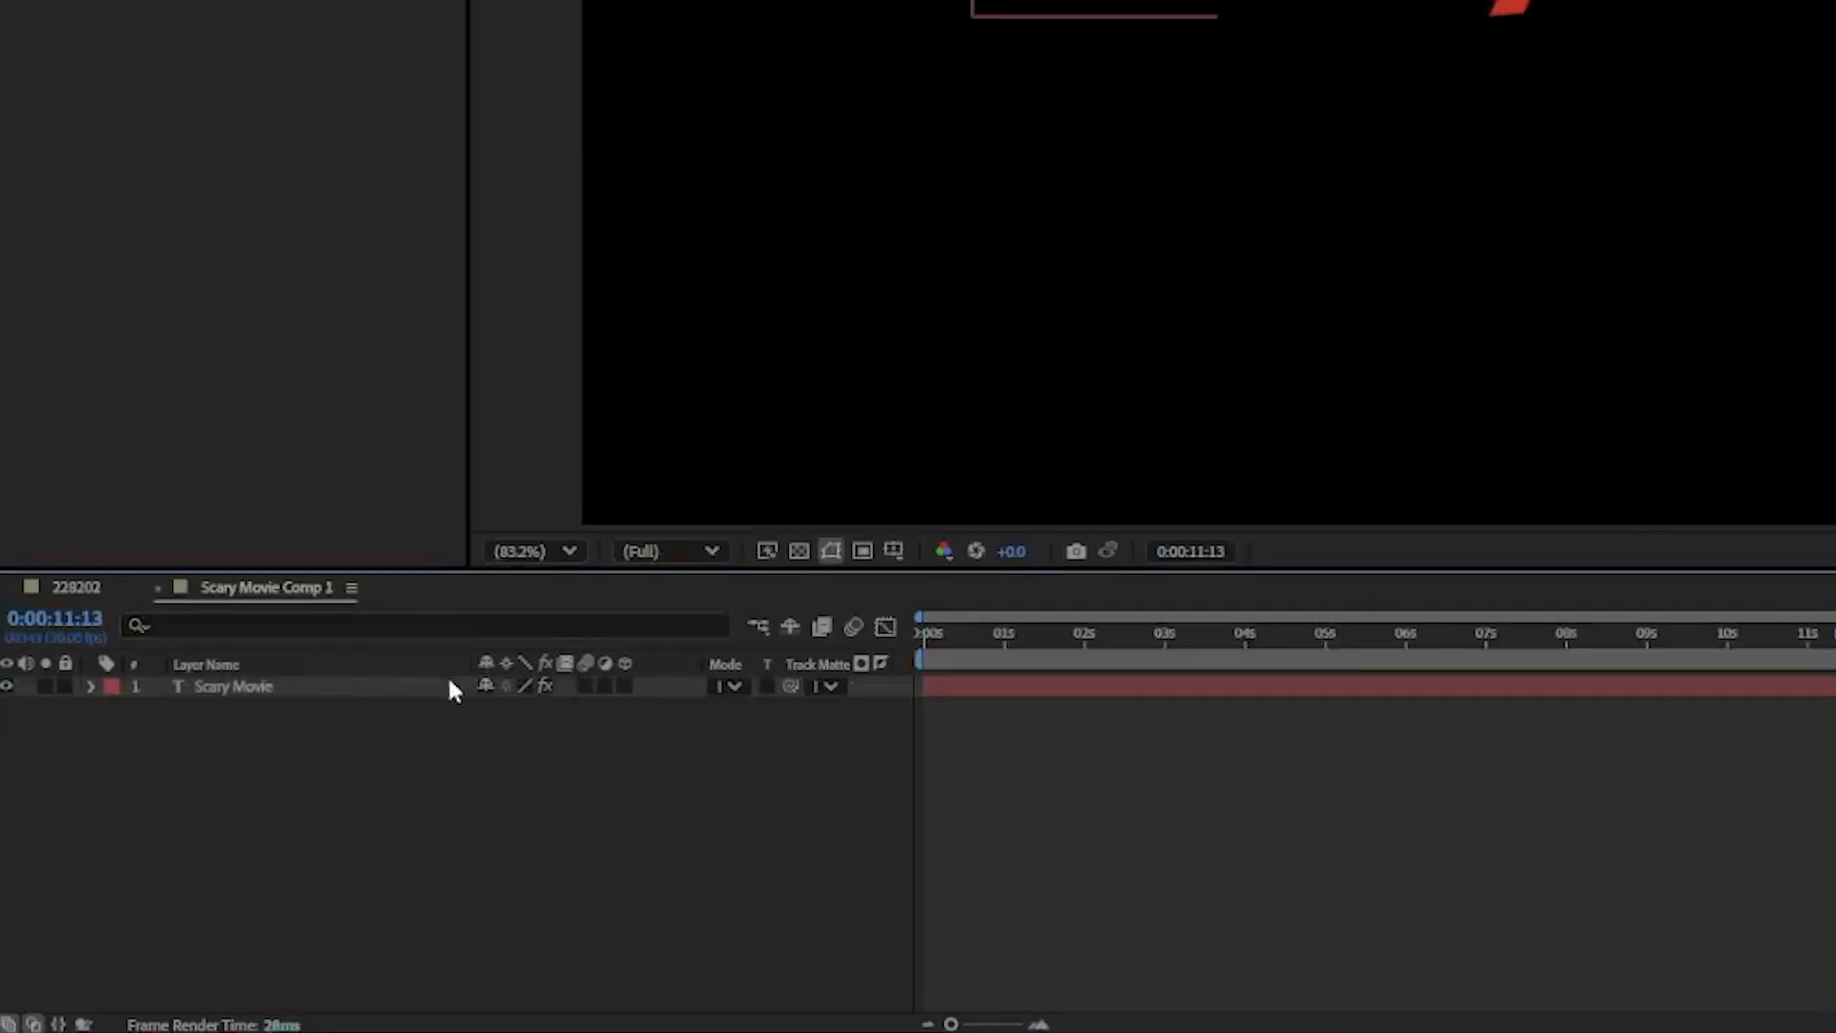
Add a new shape layer above the Scary Movie text in the nested composition
{"action": "right_click", "coordinate": [314, 750]}
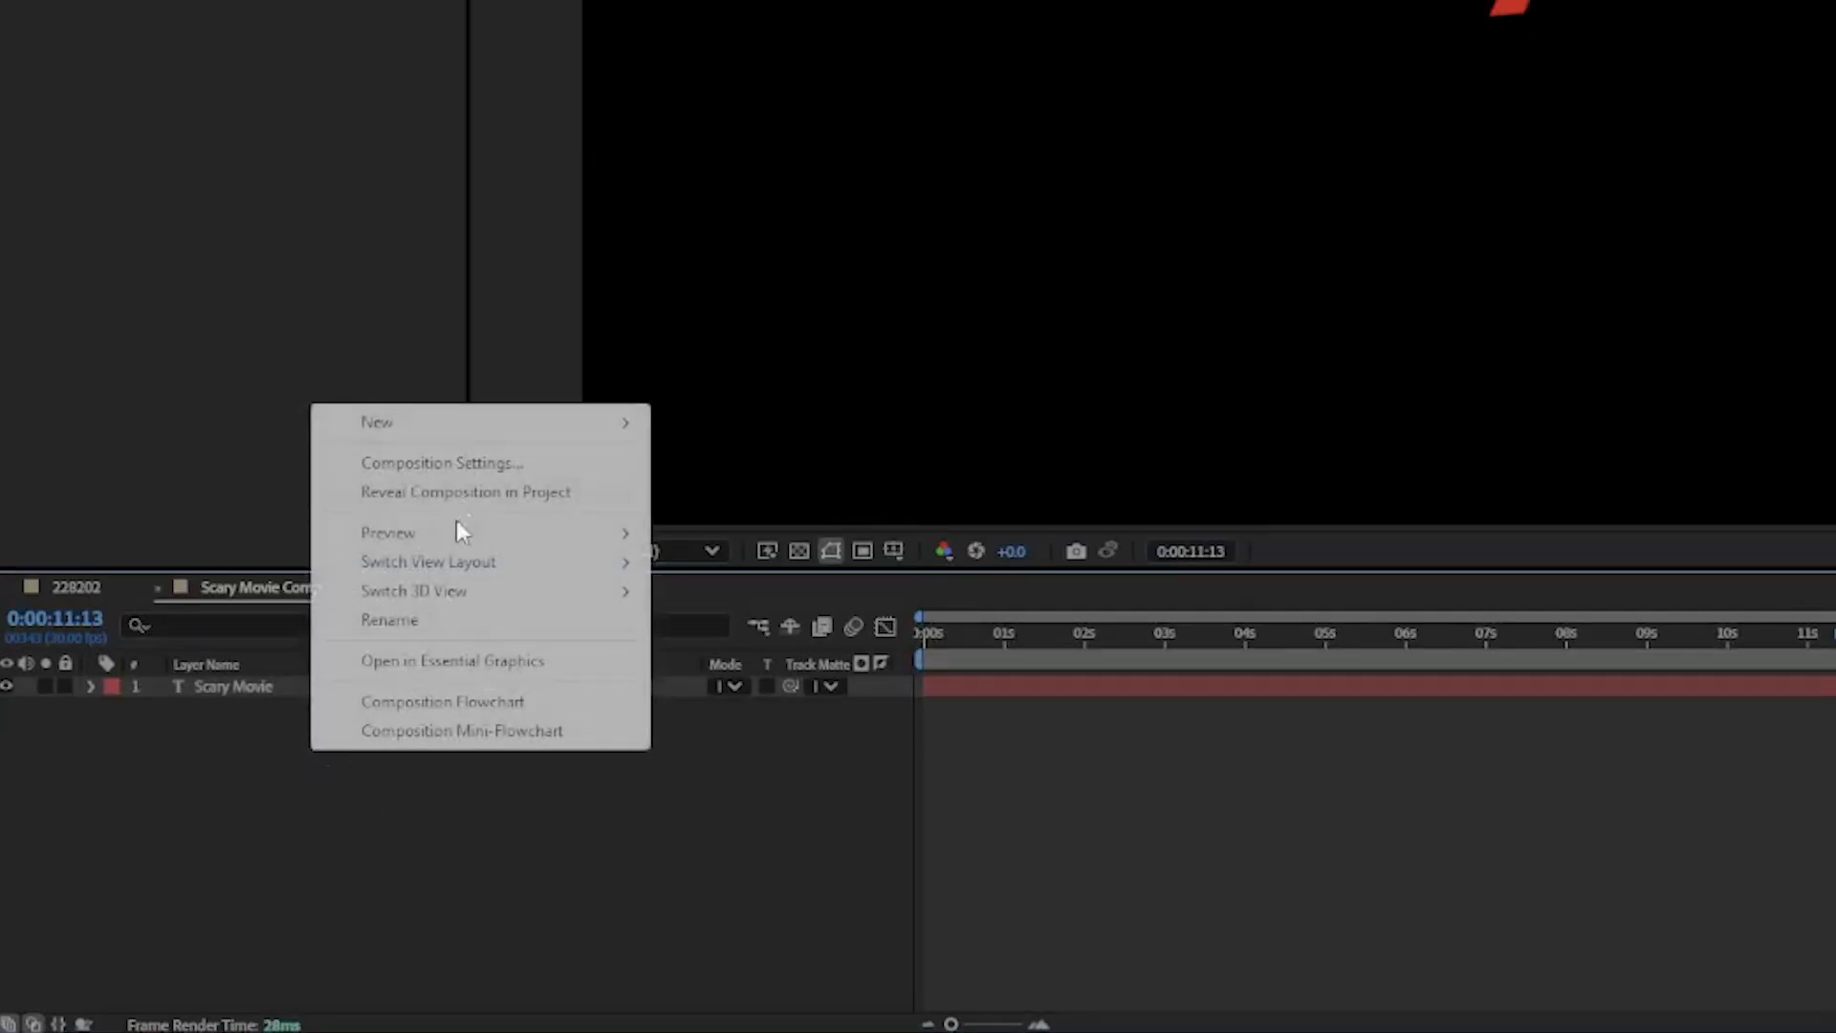
{"action": "mouse_move", "coordinate": [456, 536]}
{"action": "mouse_move", "coordinate": [442, 421]}
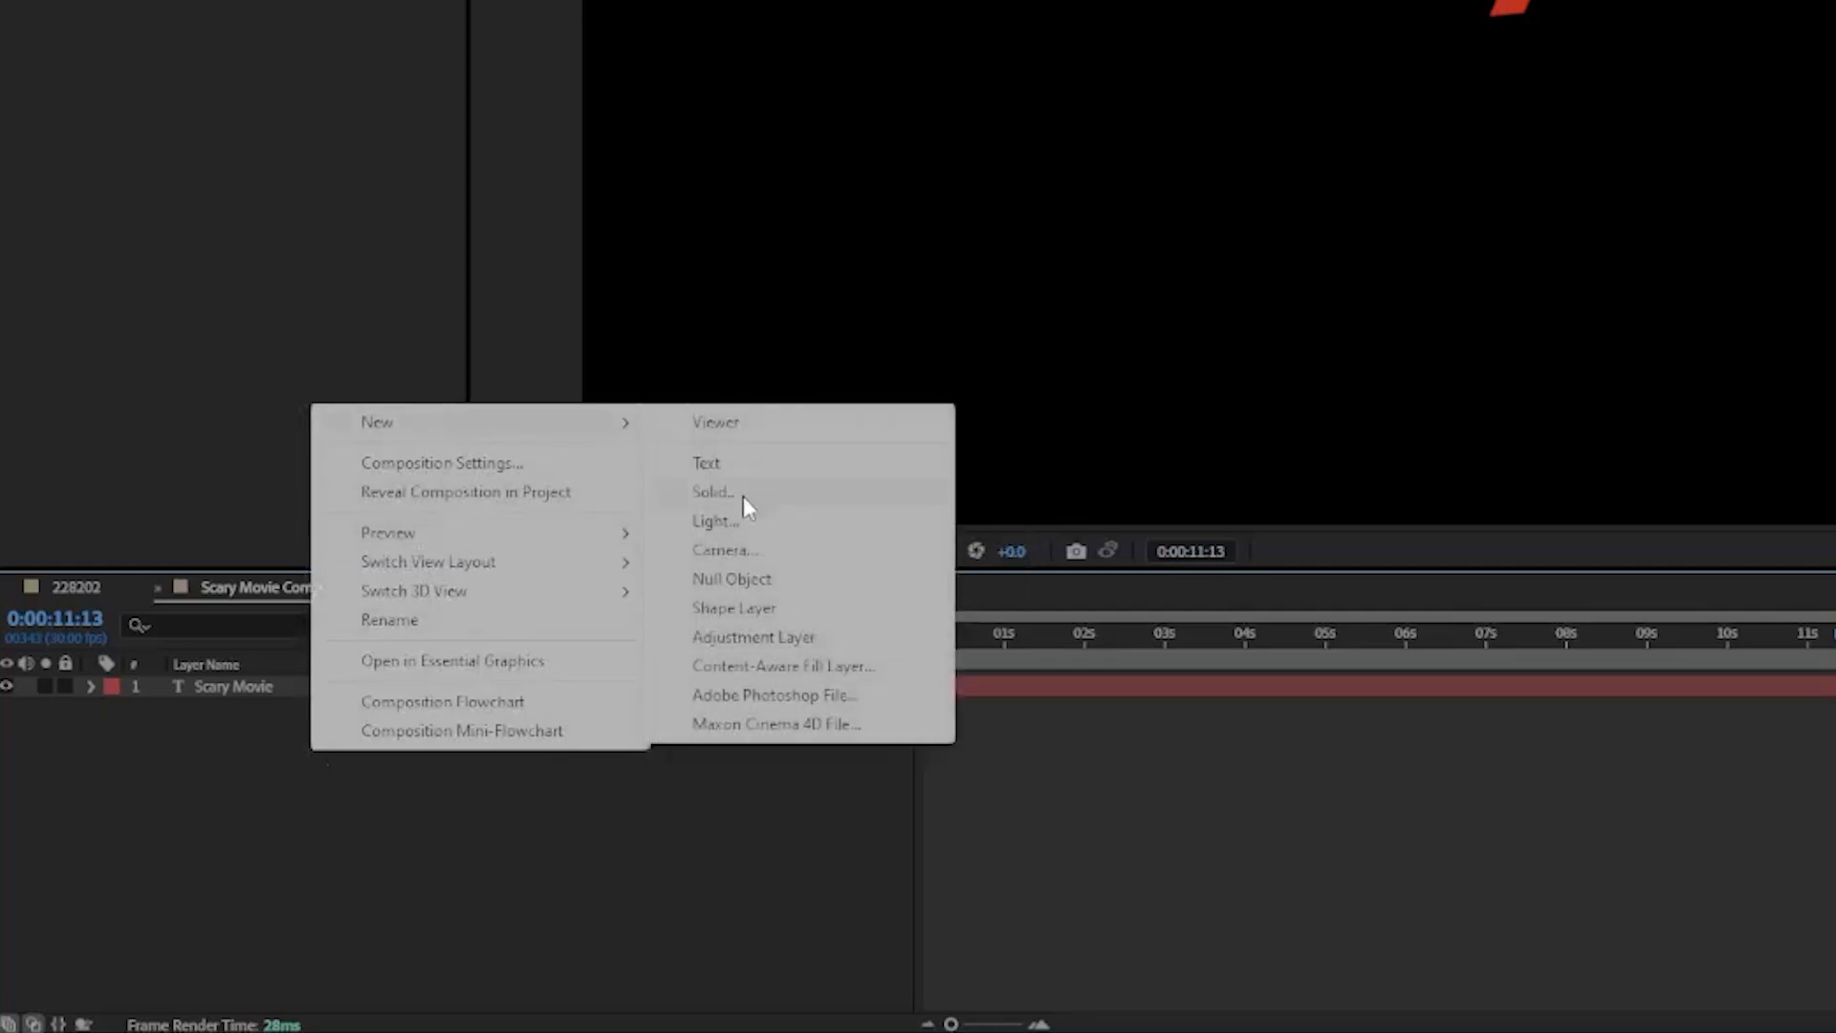
{"action": "left_click", "coordinate": [738, 605]}
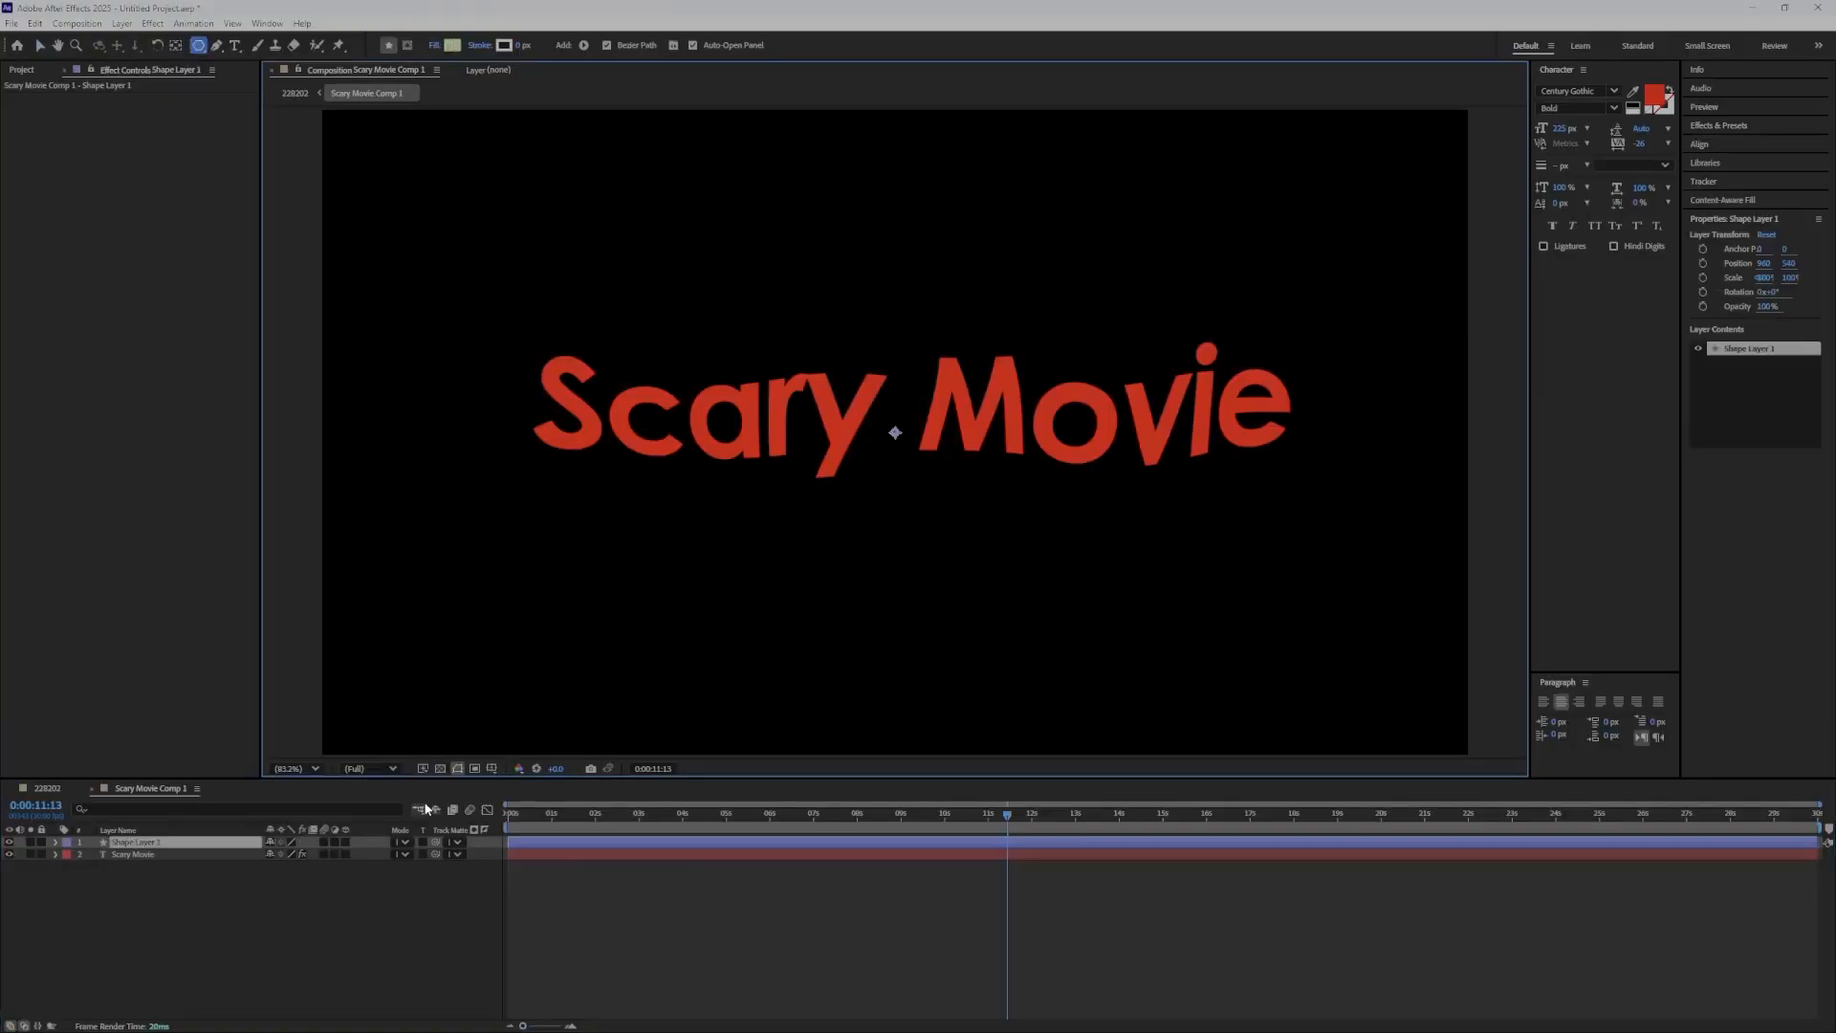
Draw a wide, thin rectangle beneath the Scary Movie text on the shape layer and check it in the 228202 composition
{"action": "left_click", "coordinate": [199, 46]}
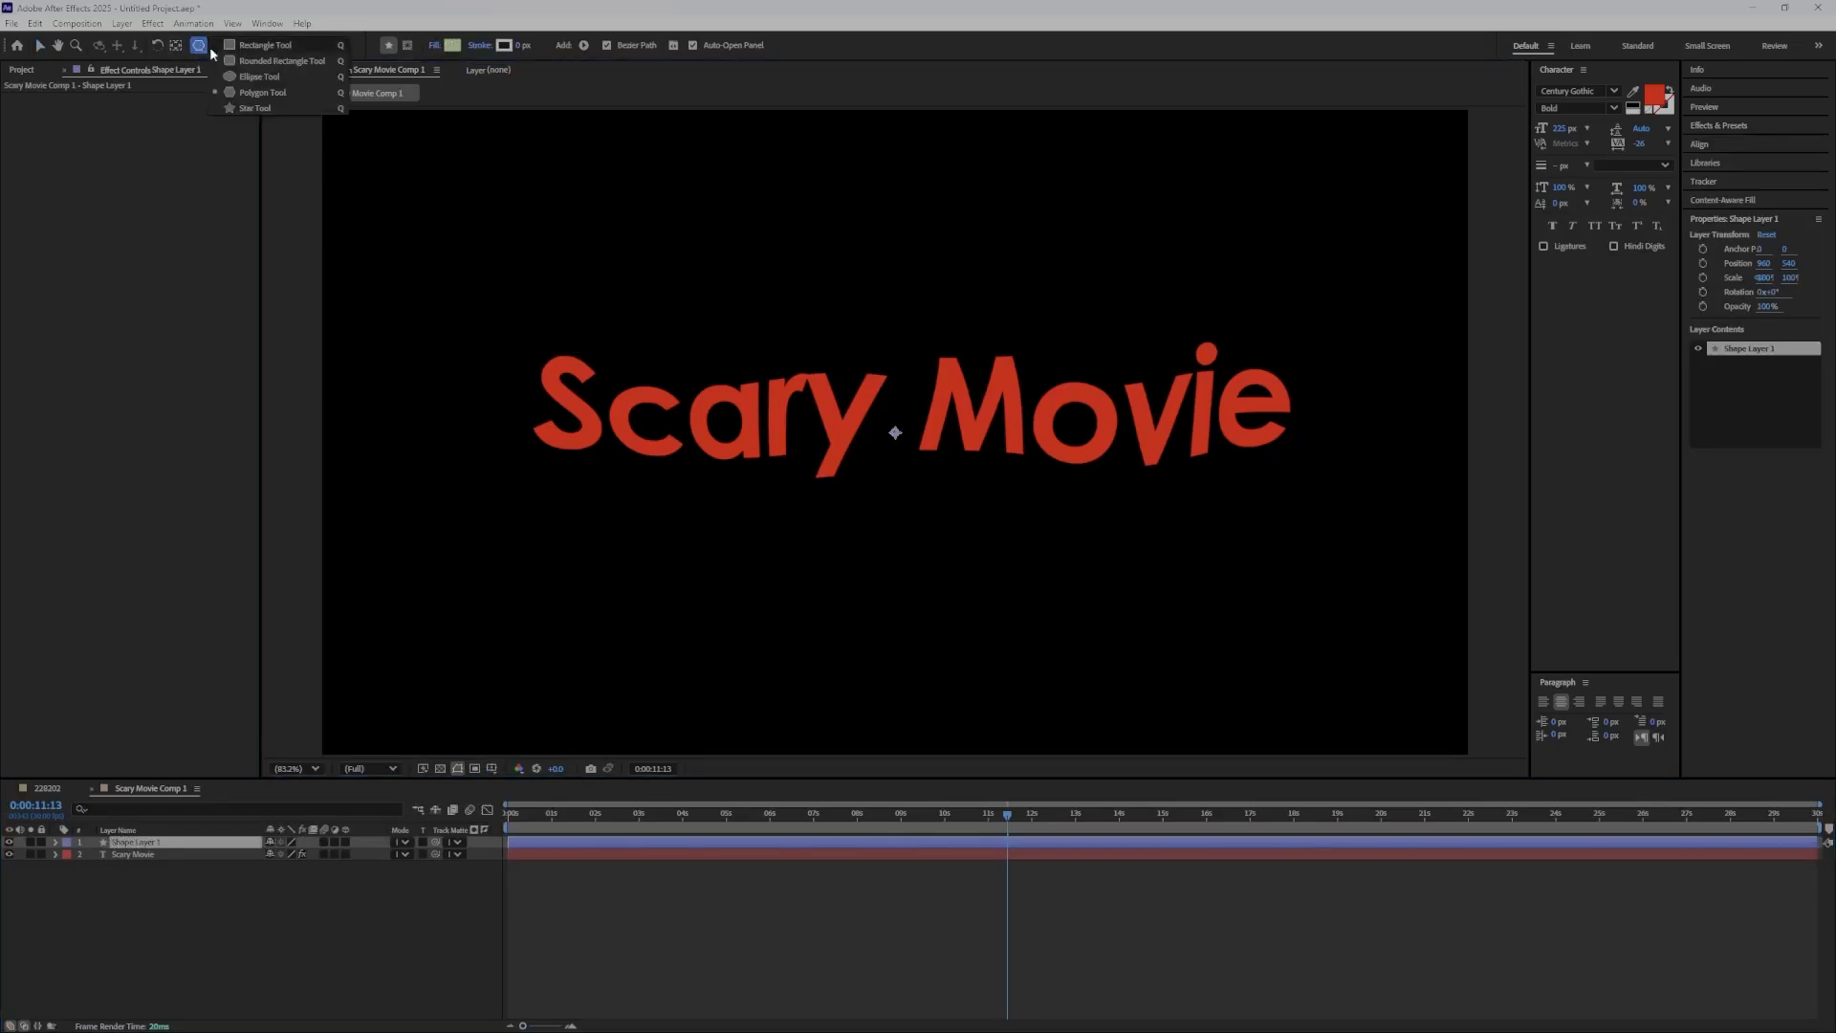
{"action": "left_click", "coordinate": [264, 45]}
{"action": "left_click_drag", "start_coordinate": [537, 528], "coordinate": [1311, 583]}
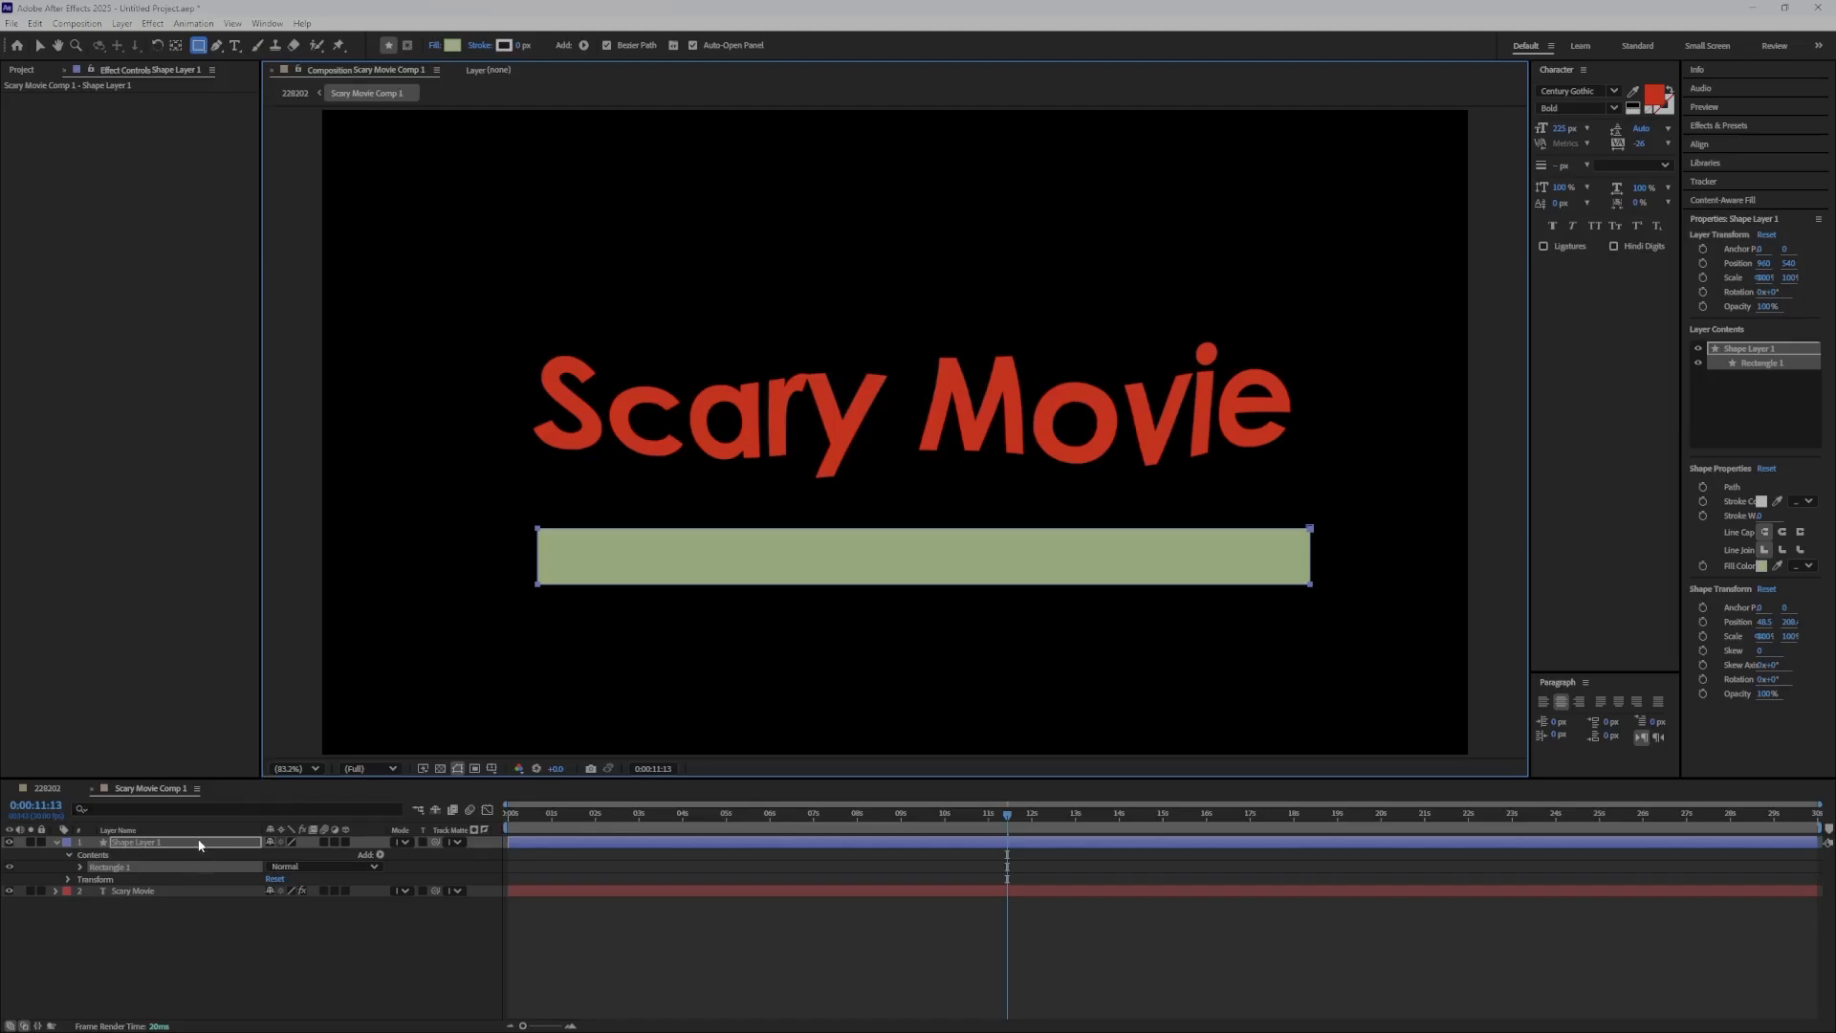
{"action": "left_click", "coordinate": [49, 788]}
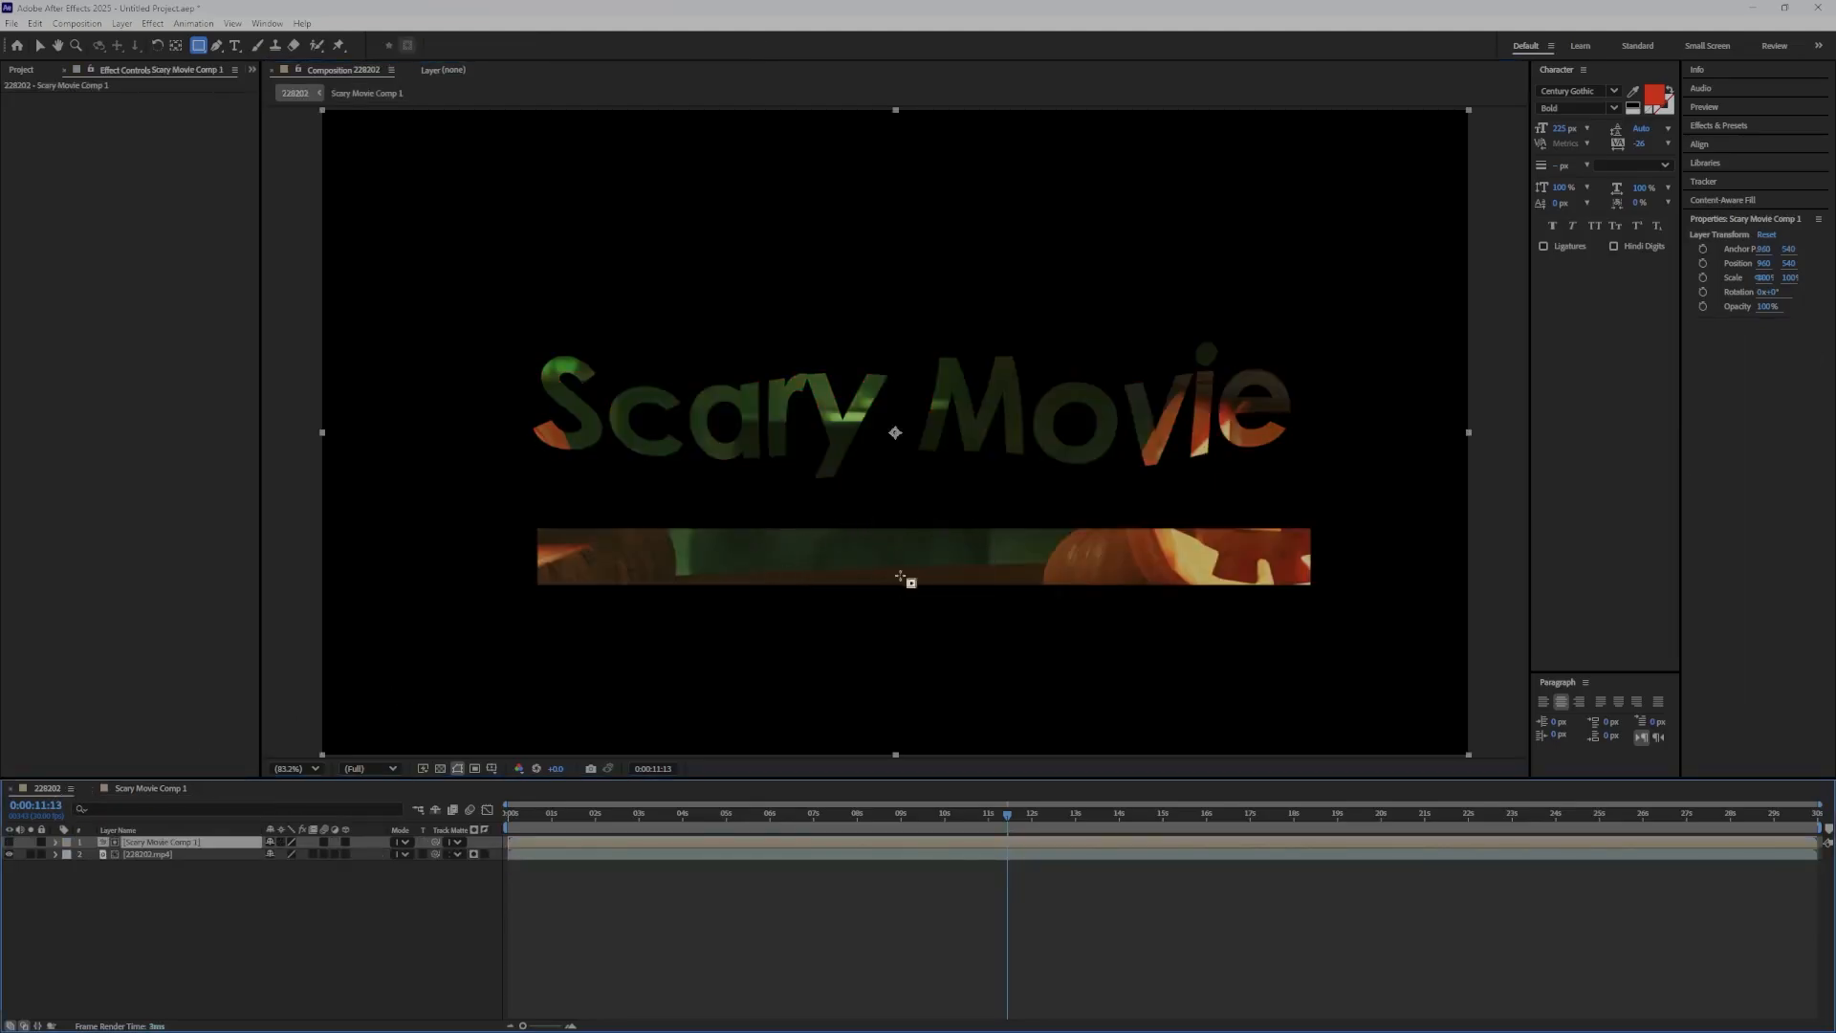
Reopen the nested Scary Movie composition to preview the text and rectangle animation from the start, and play it in the 228202 composition
{"action": "double_click", "coordinate": [102, 842]}
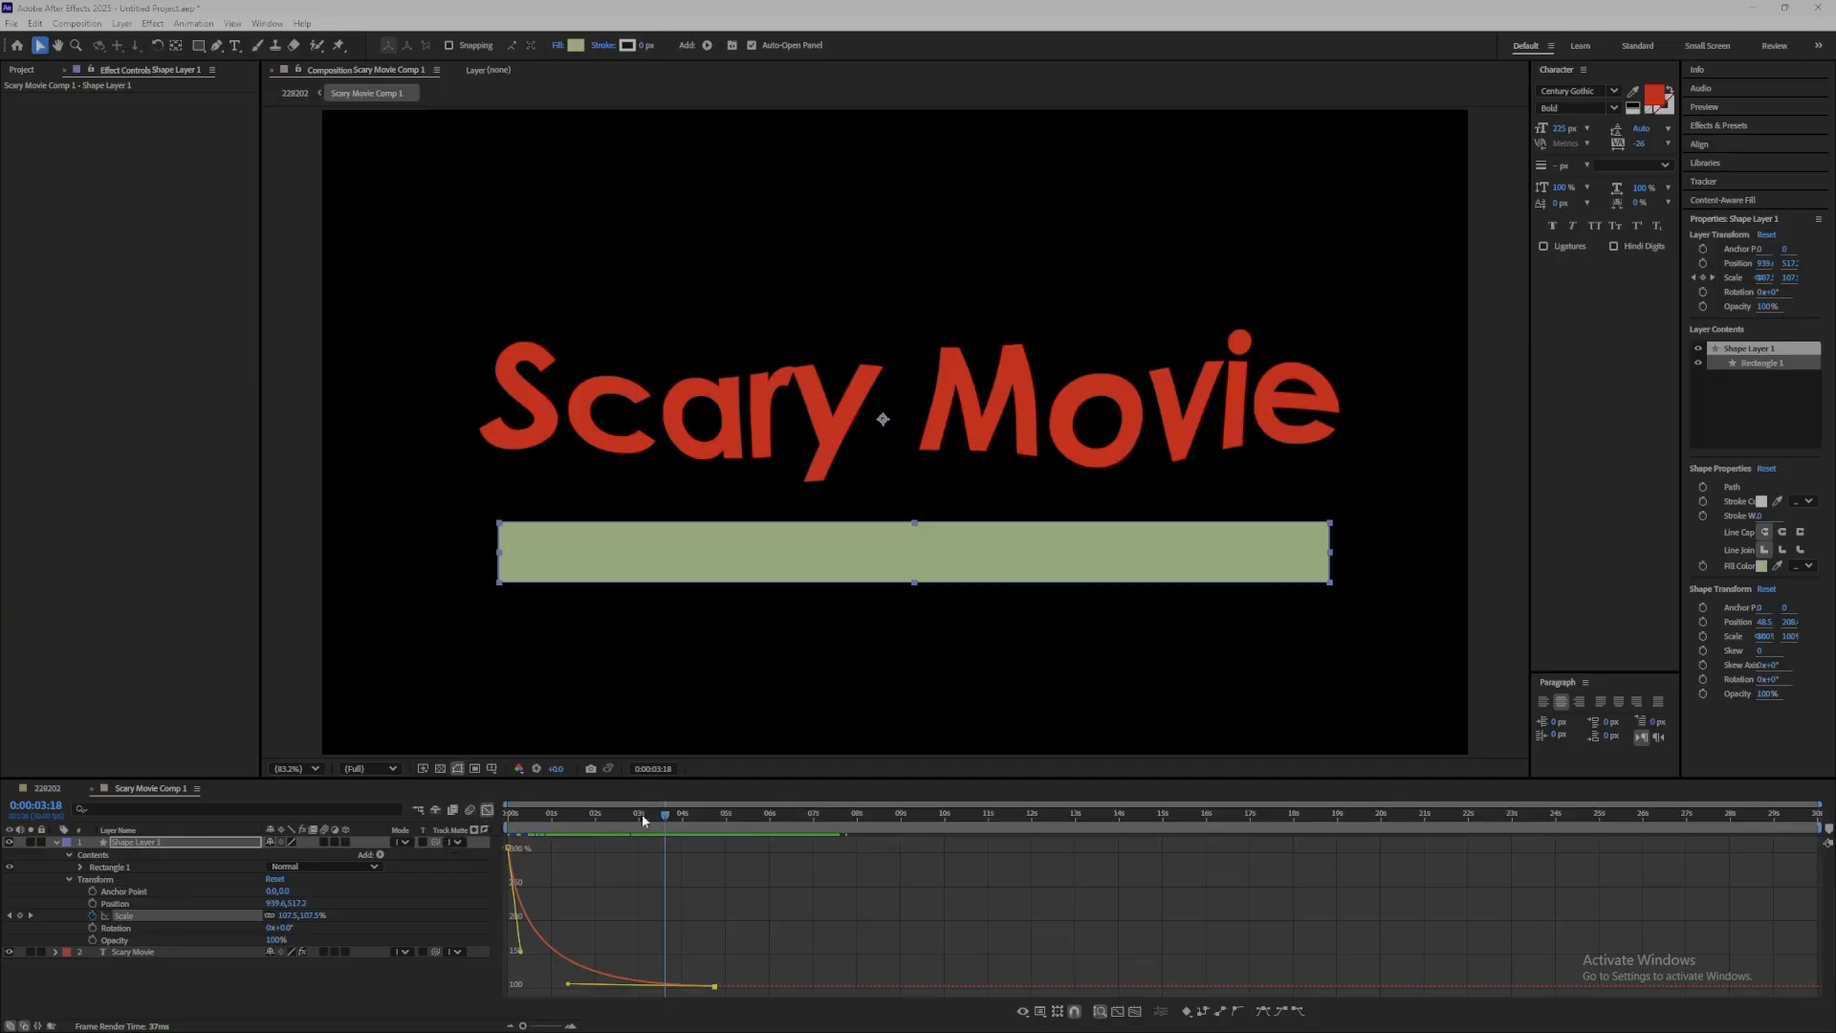
{"action": "left_click_drag", "start_coordinate": [643, 820], "coordinate": [490, 816]}
{"action": "key", "text": "space"}
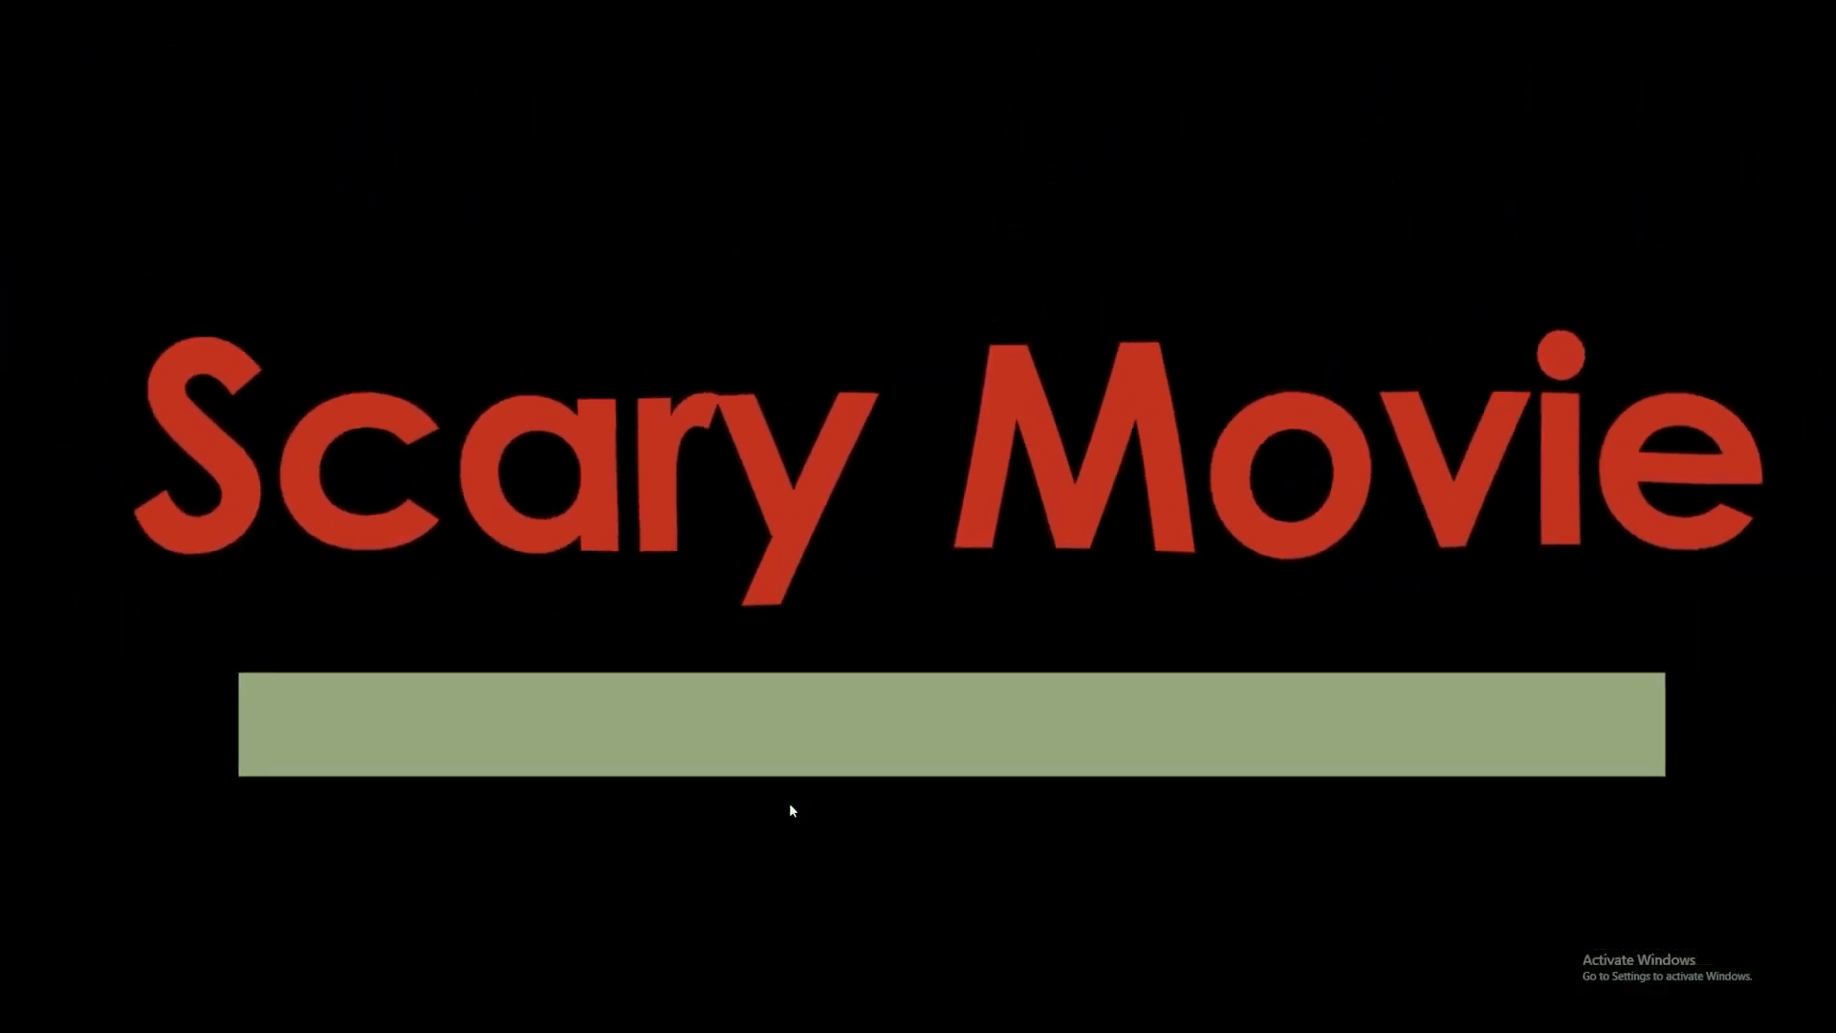
{"action": "key", "text": "space"}
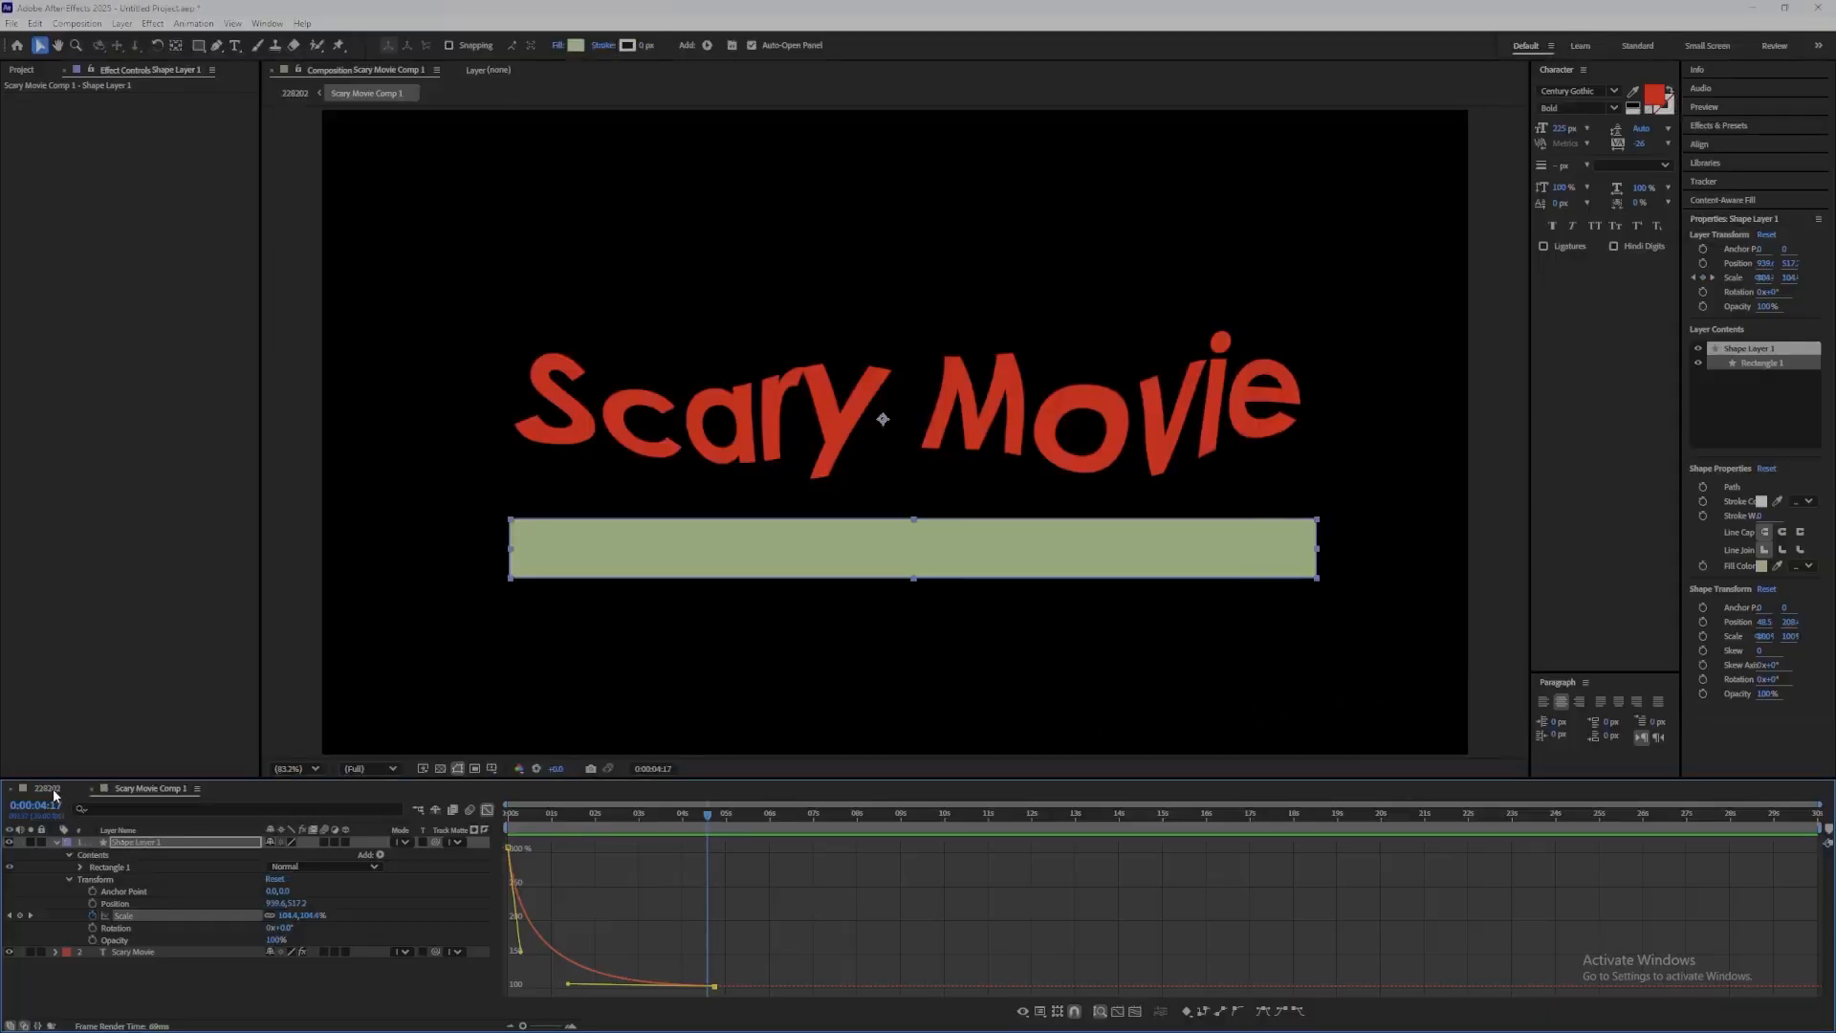
{"action": "left_click", "coordinate": [50, 788]}
{"action": "key", "text": "space"}
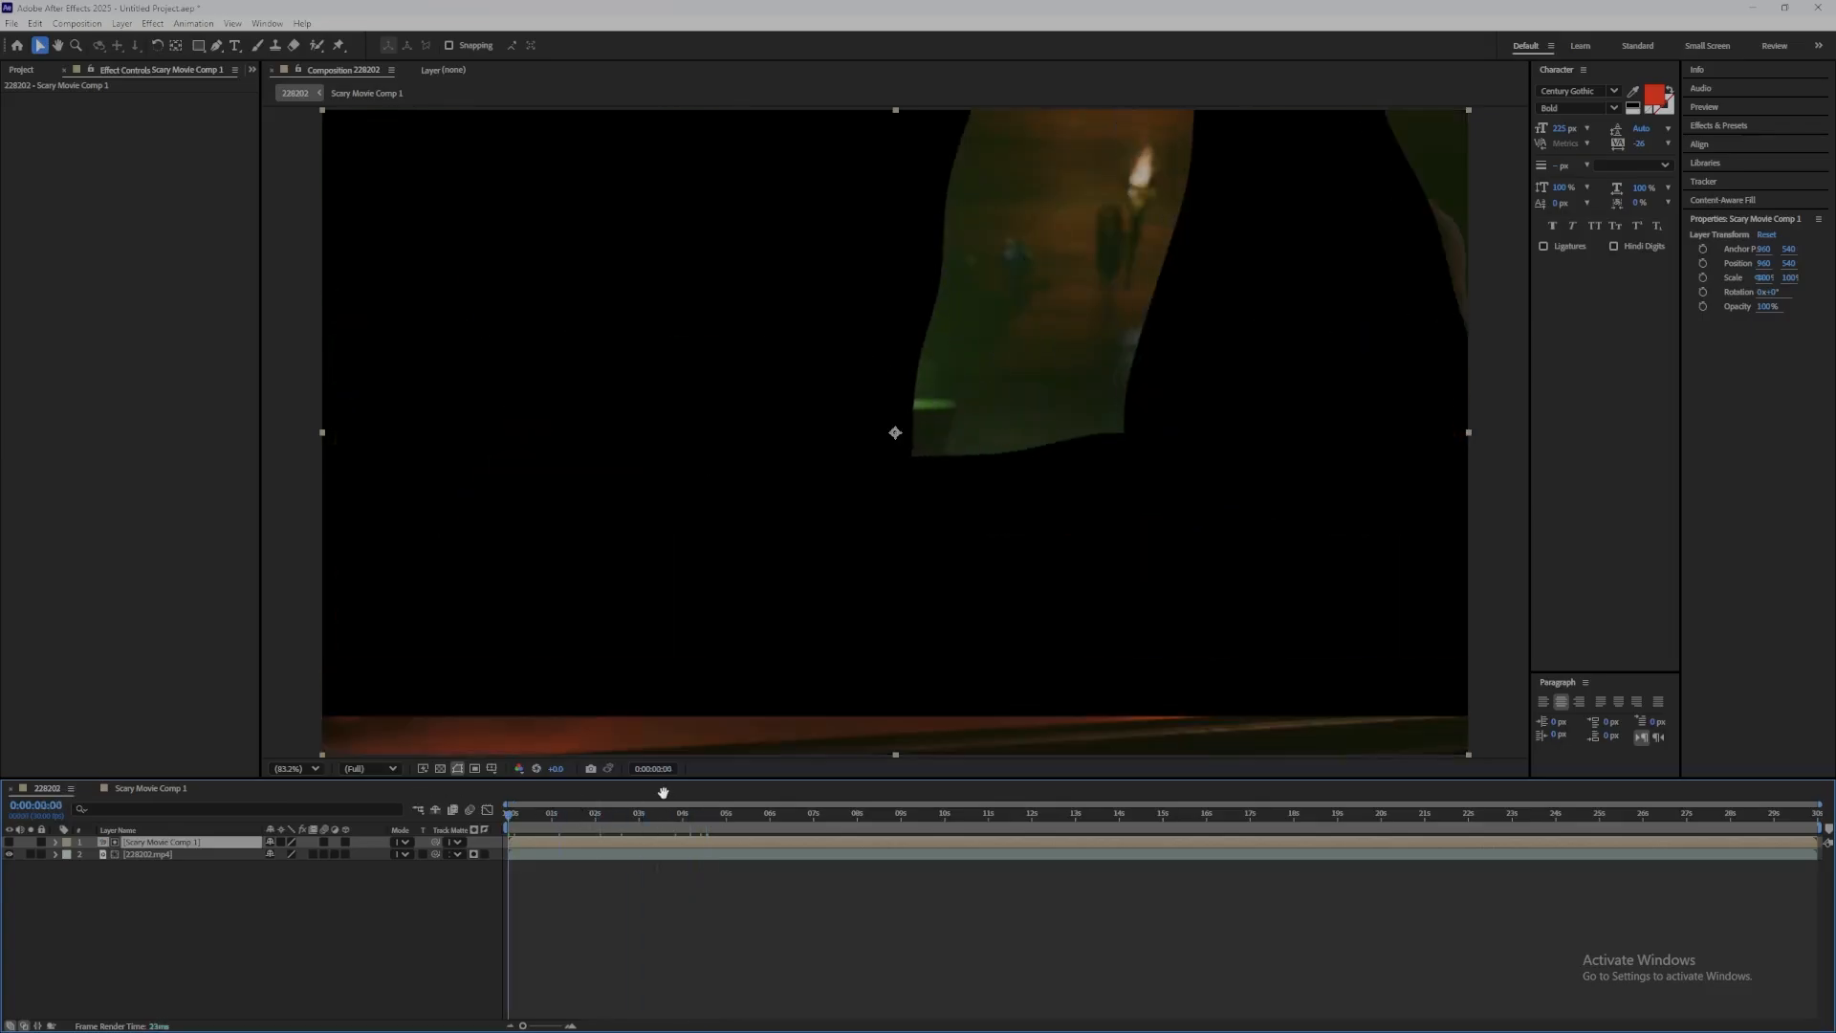